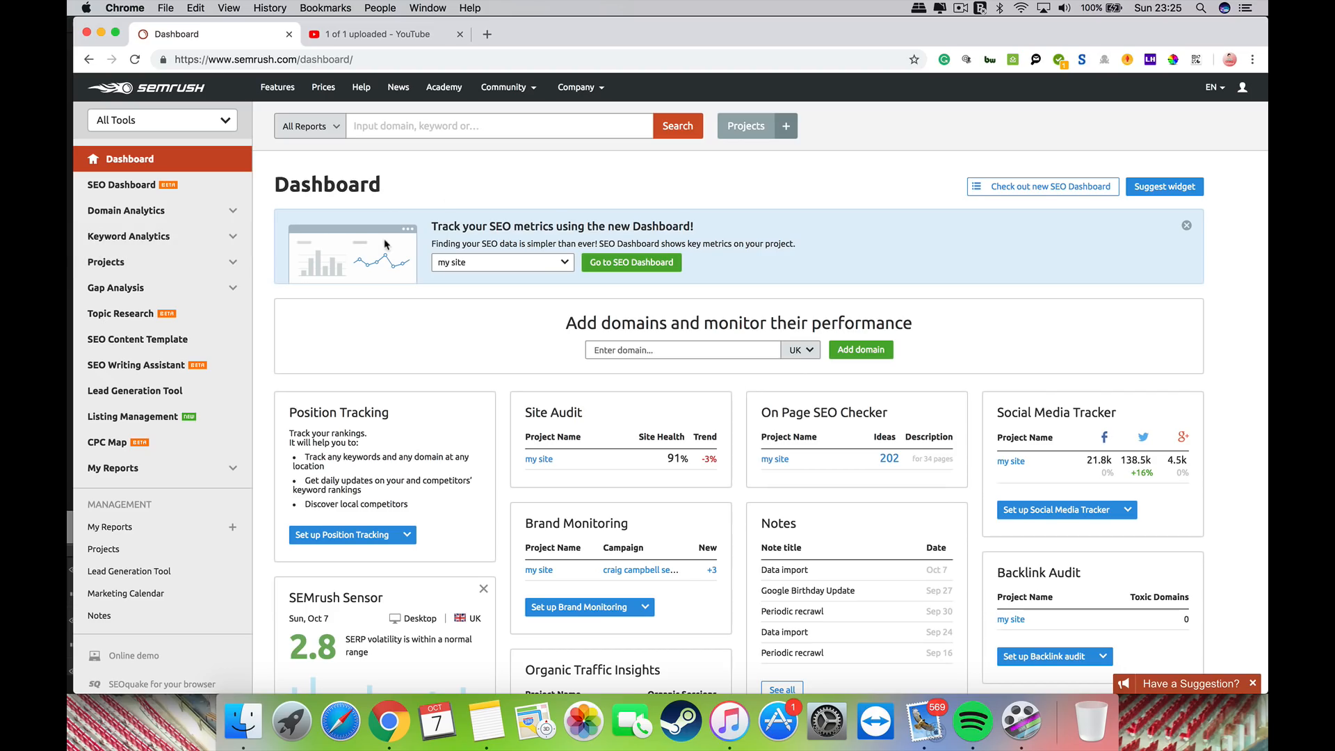
Step: Open the saved keyword list List 1 in the Keyword Magic Tool
{"action": "left_click", "coordinate": [148, 240]}
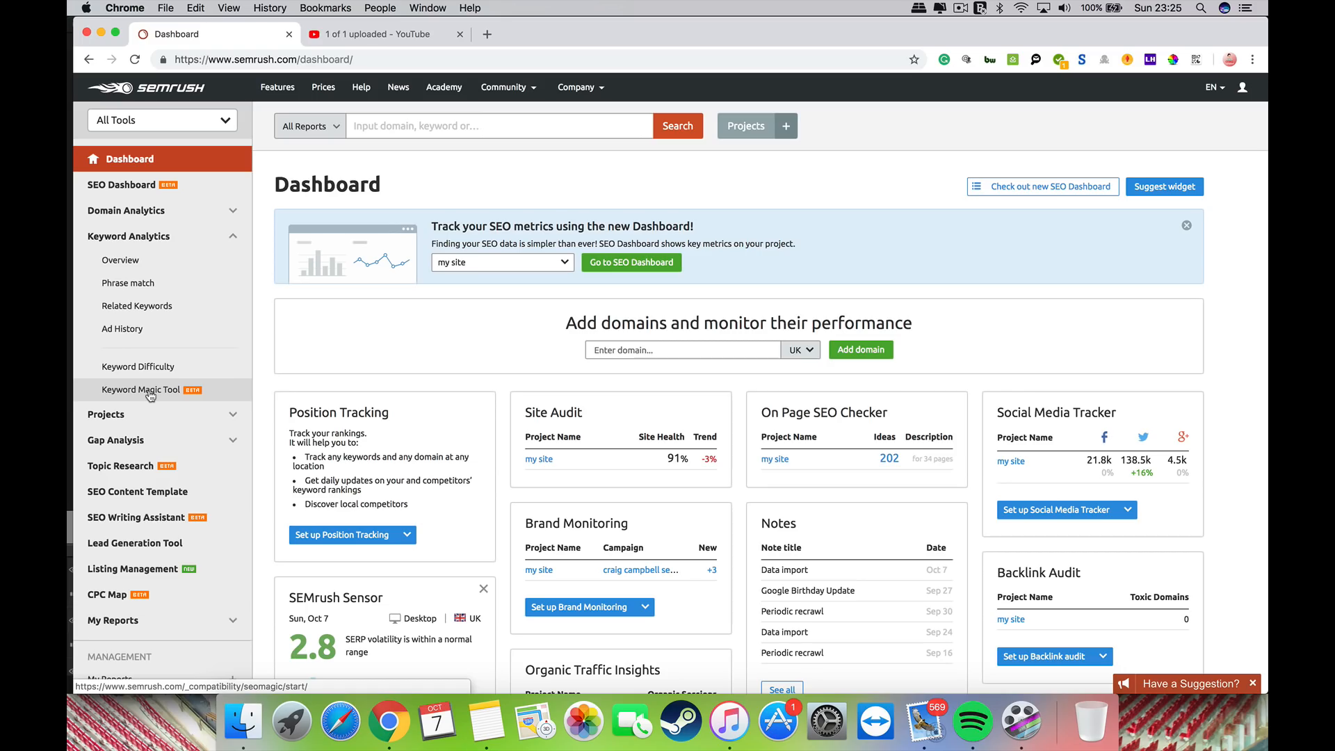
{"action": "left_click", "coordinate": [150, 393]}
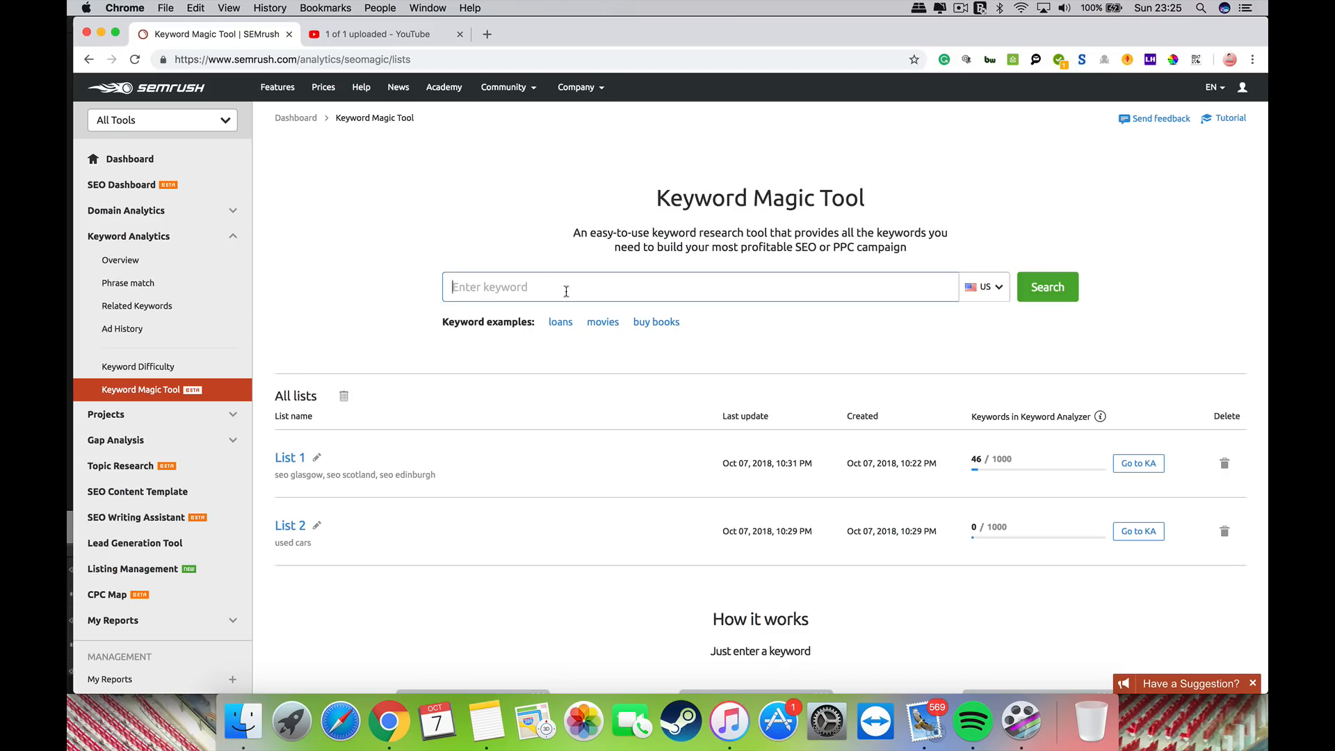
{"action": "left_click", "coordinate": [986, 287]}
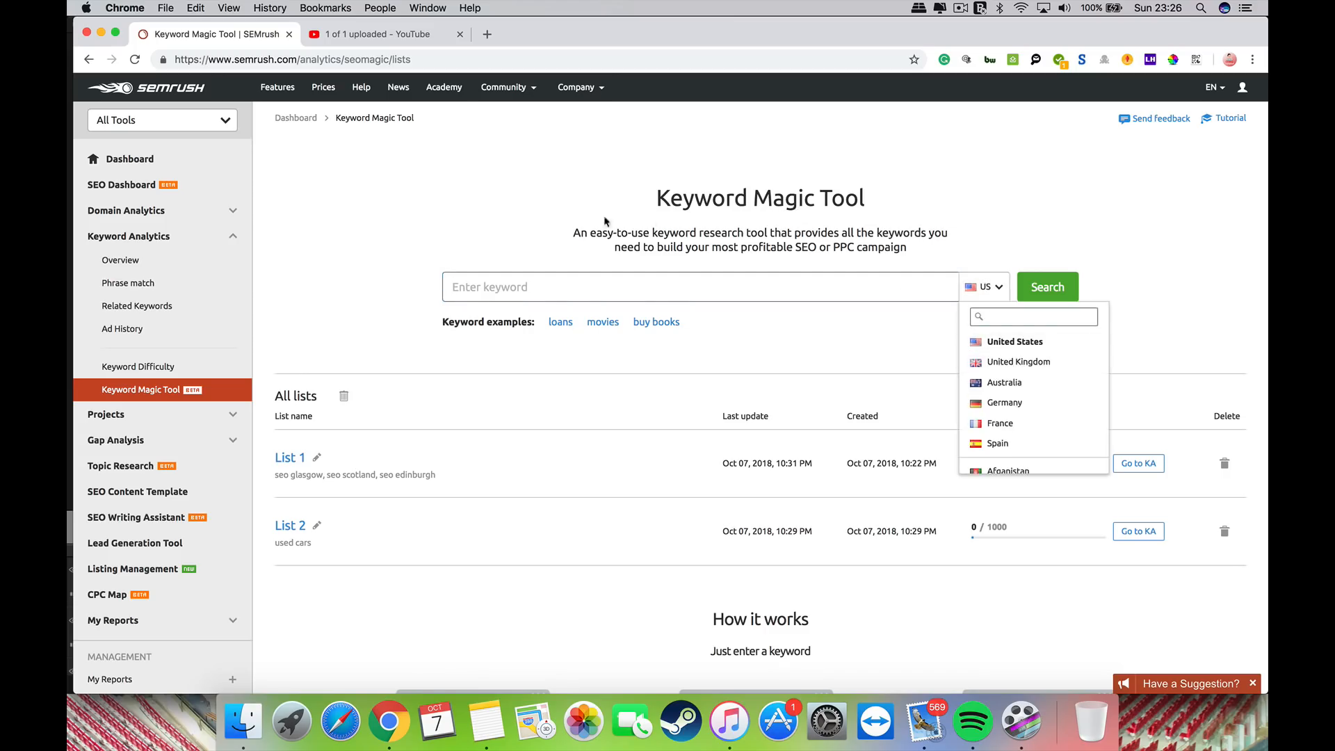
{"action": "left_click", "coordinate": [572, 220]}
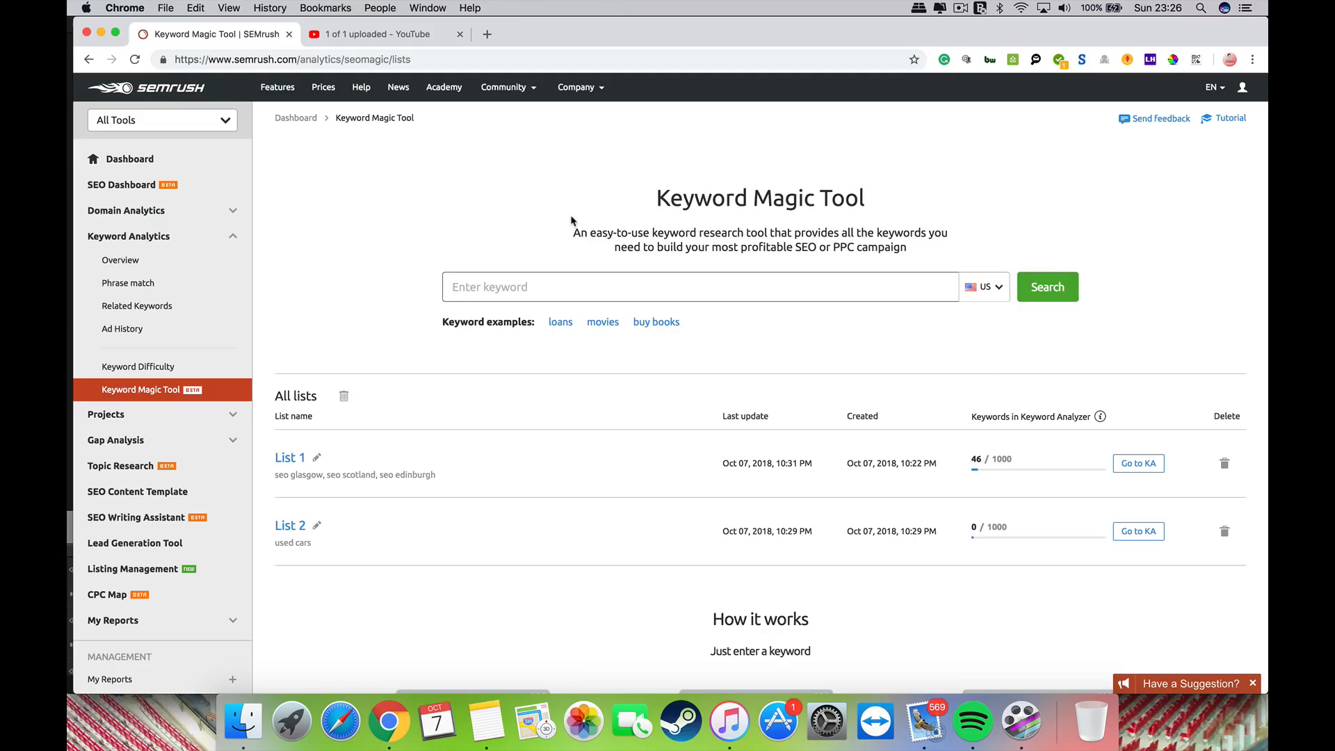
{"action": "left_click", "coordinate": [294, 460]}
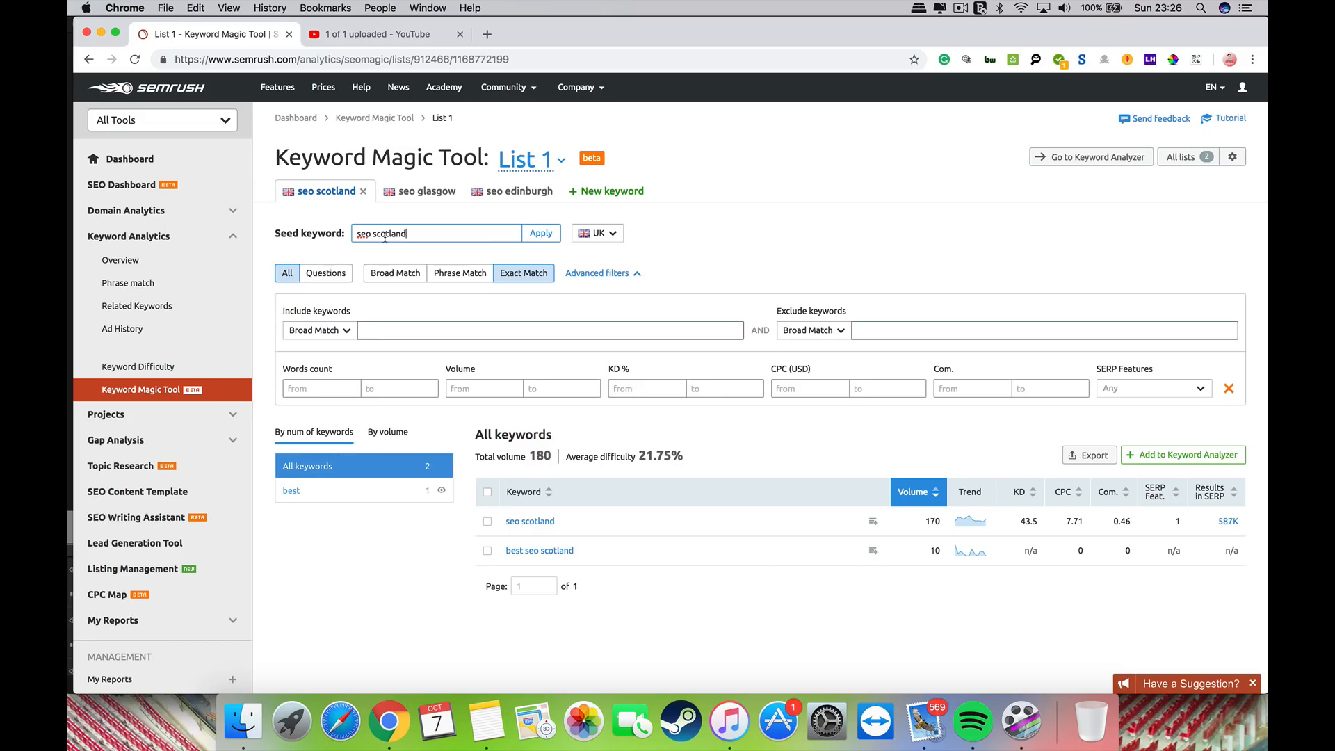
Step: Switch the results for the seed keyword seo scotland to Broad Match and review the keyword table
{"action": "left_click", "coordinate": [395, 273]}
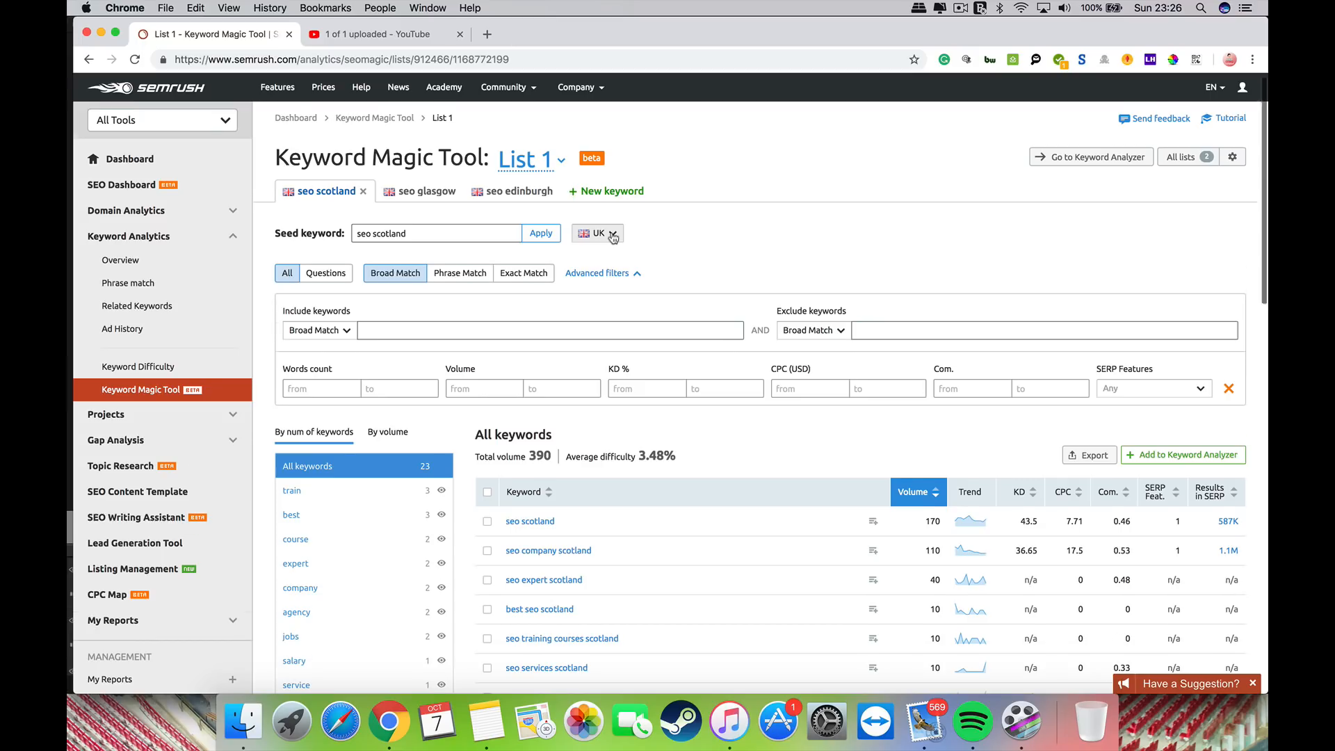
{"action": "scroll", "coordinate": [613, 237], "scroll_direction": "down", "scroll_amount": 3}
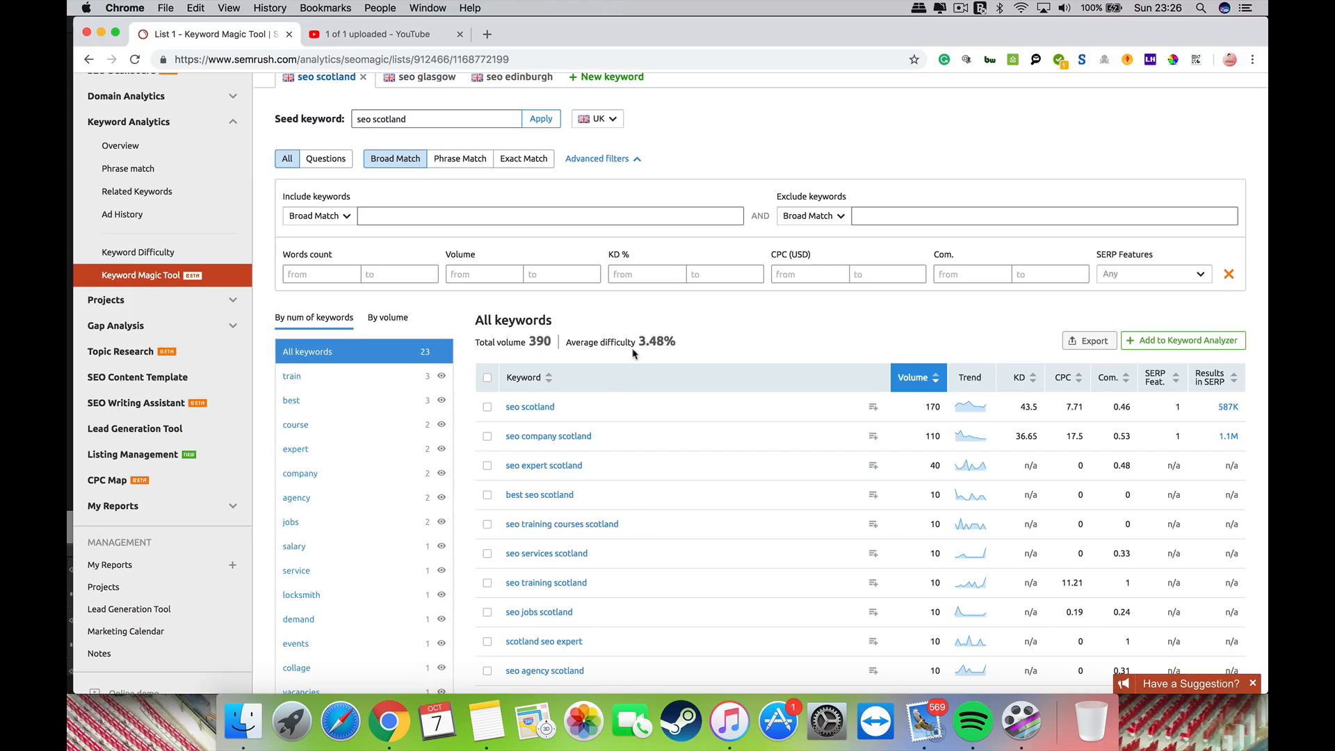
{"action": "mouse_move", "coordinate": [659, 340]}
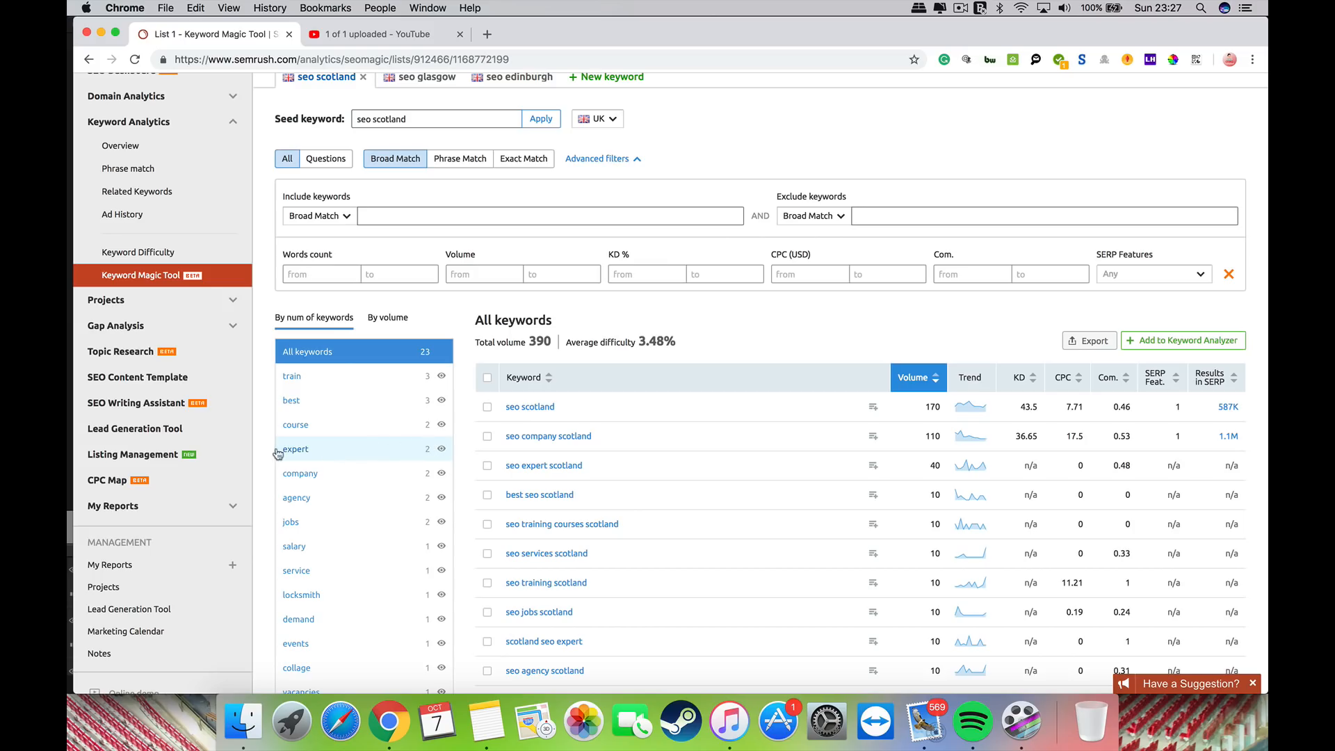
Step: View the expert, course and best keyword groups of seo scotland, and return to all keywords
{"action": "left_click", "coordinate": [315, 453]}
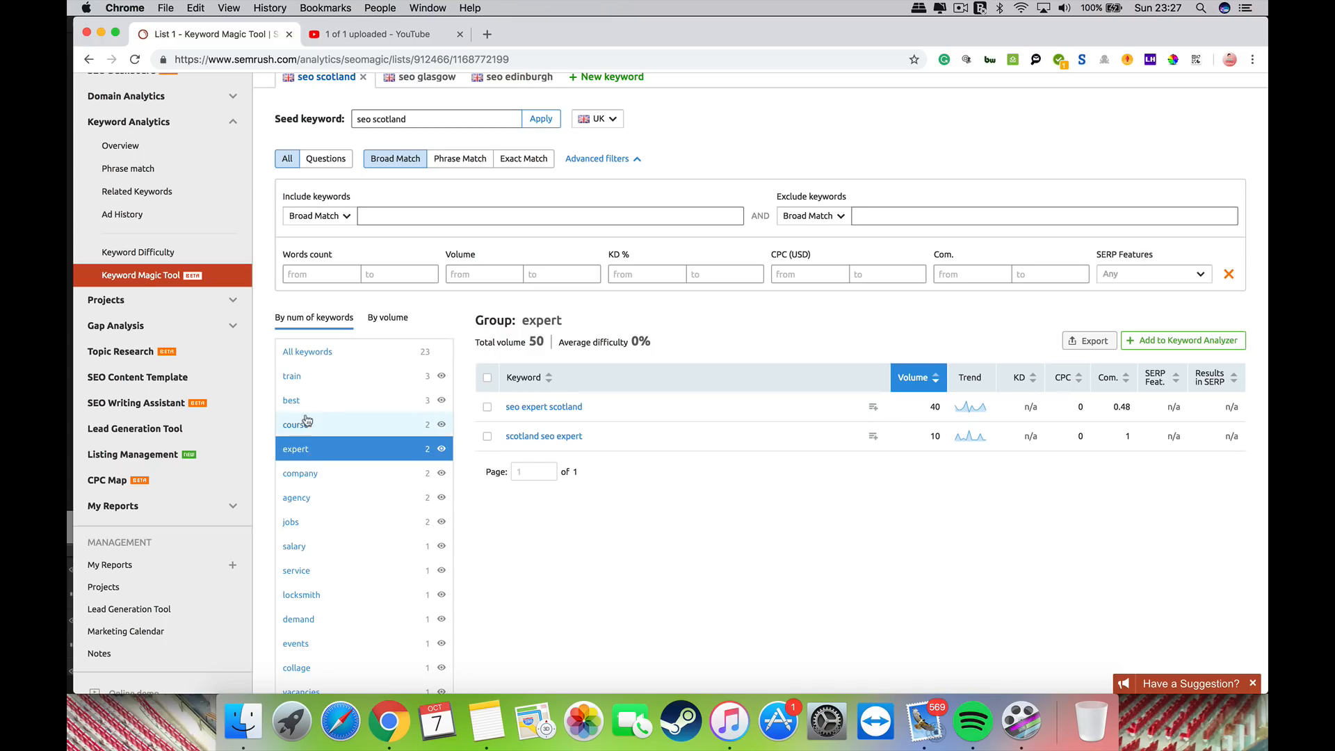
{"action": "left_click", "coordinate": [306, 422]}
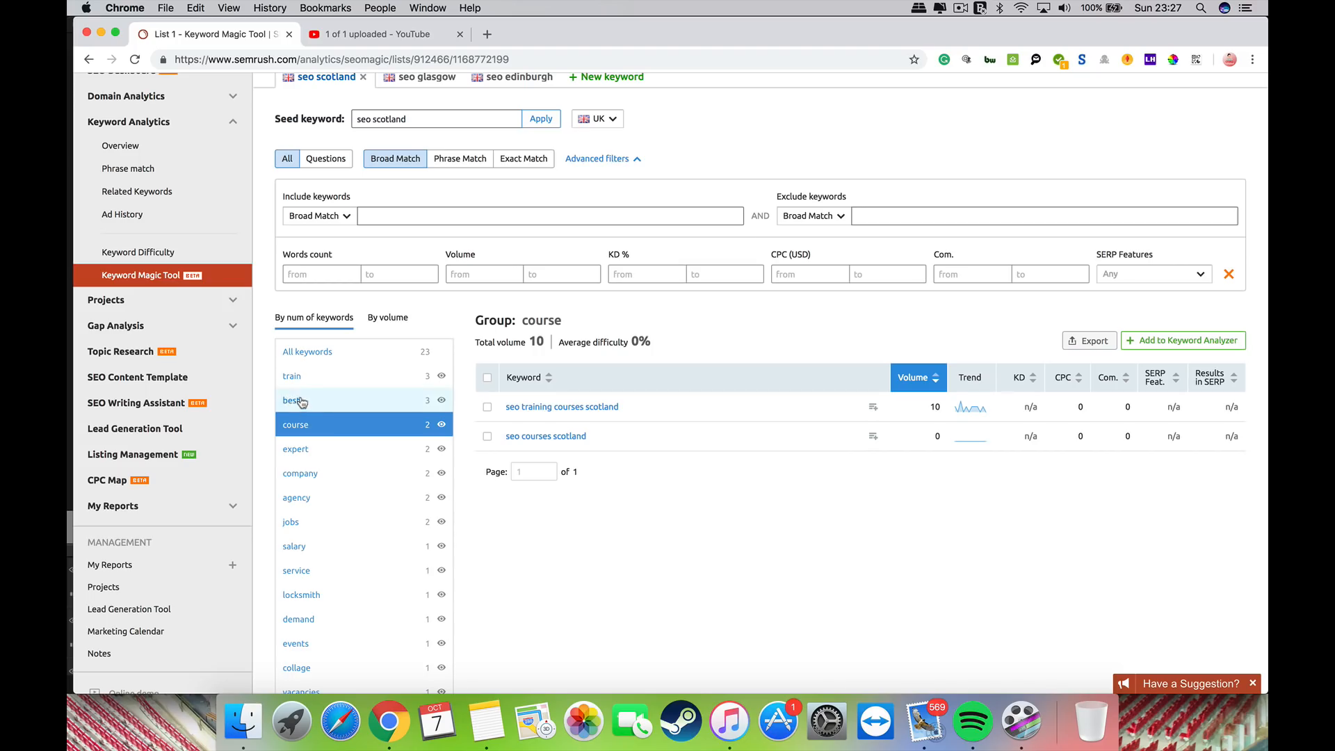
{"action": "left_click", "coordinate": [301, 401]}
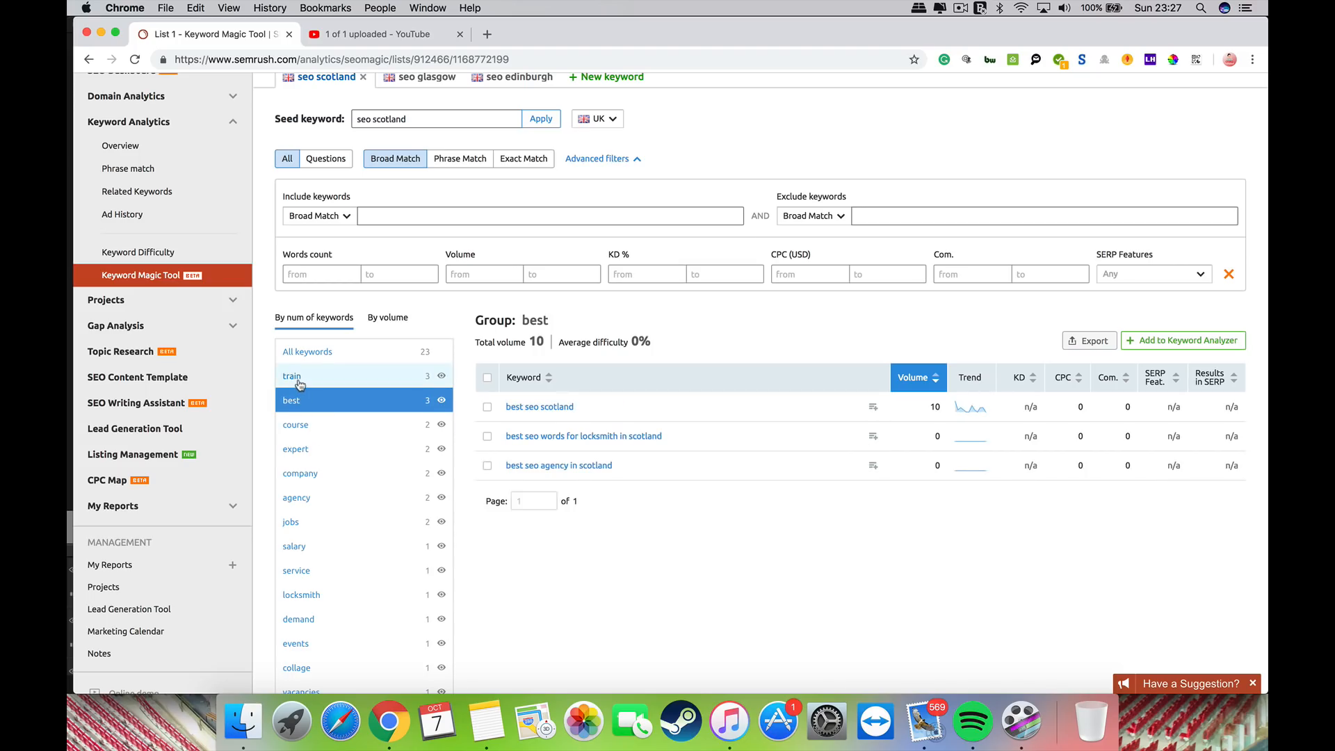
{"action": "left_click", "coordinate": [304, 352]}
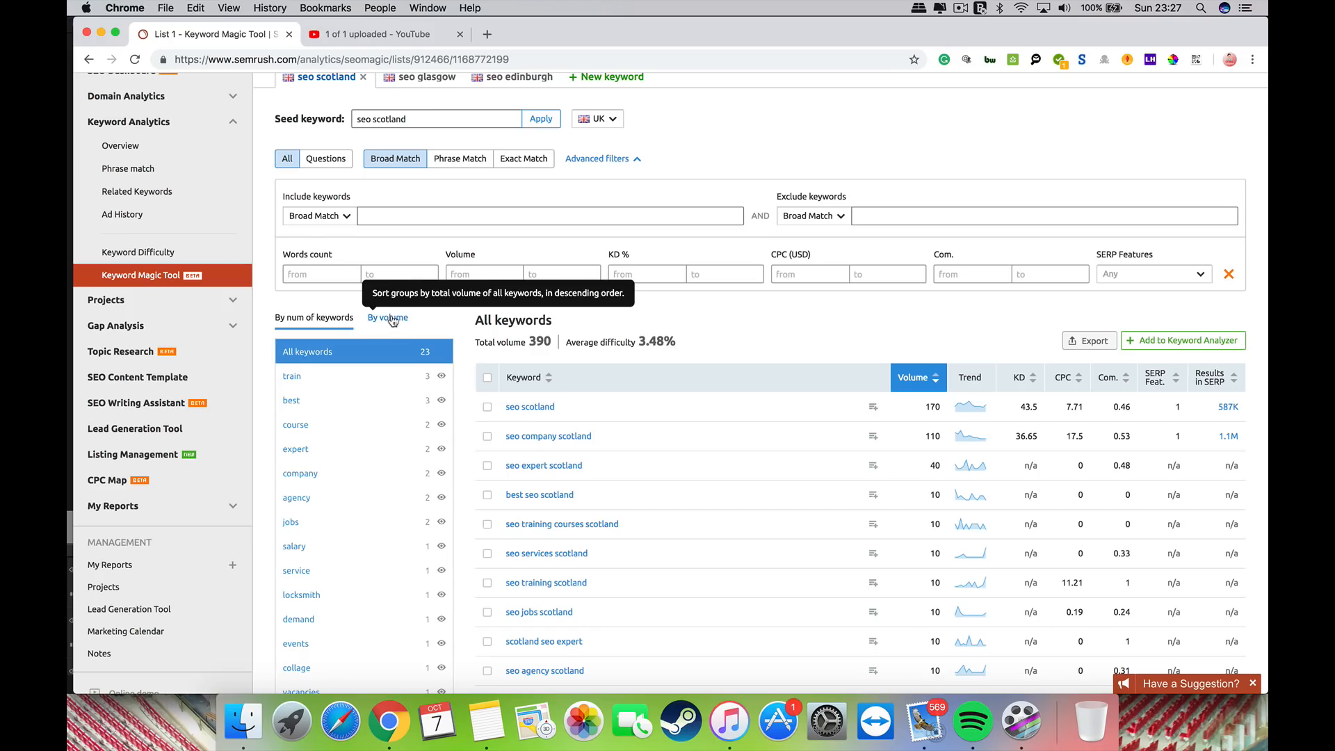
Step: Try sorting the keyword groups by volume instead of by number of keywords, and view the SERP Features filter options
{"action": "left_click", "coordinate": [391, 318]}
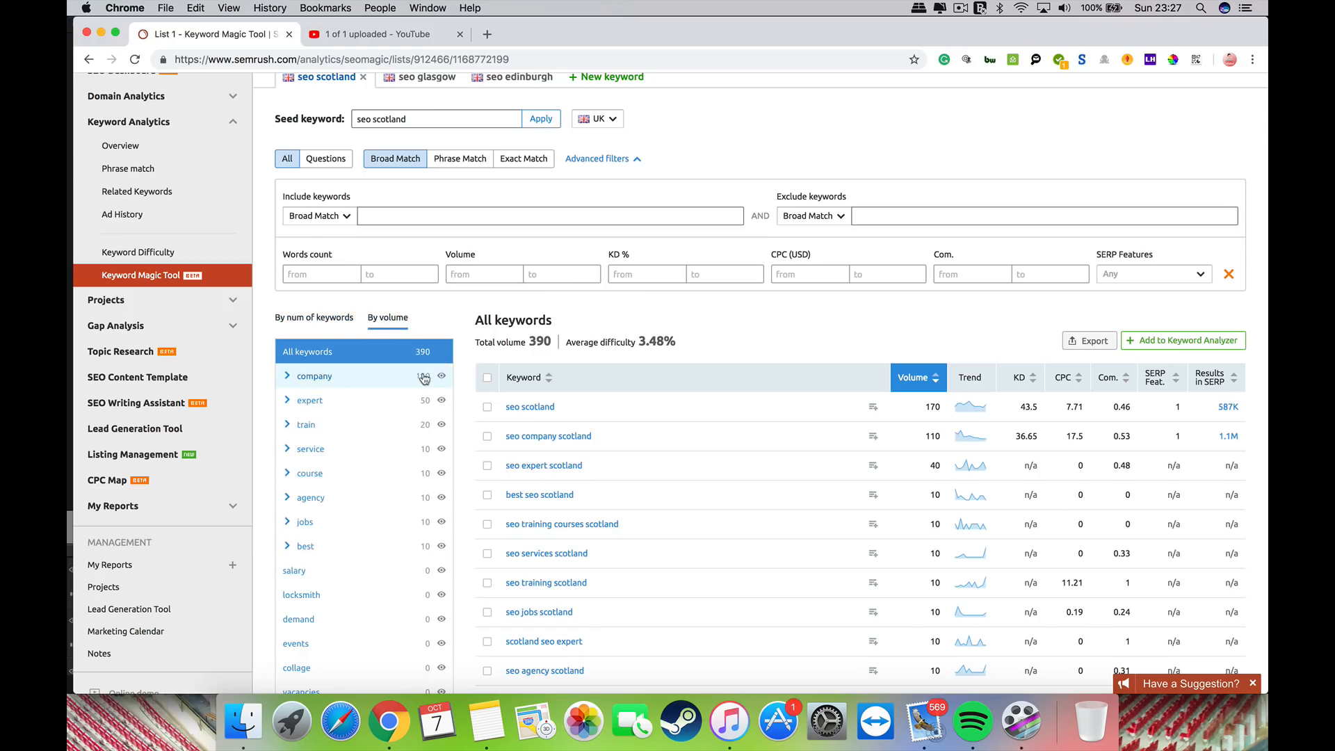
{"action": "left_click", "coordinate": [311, 321]}
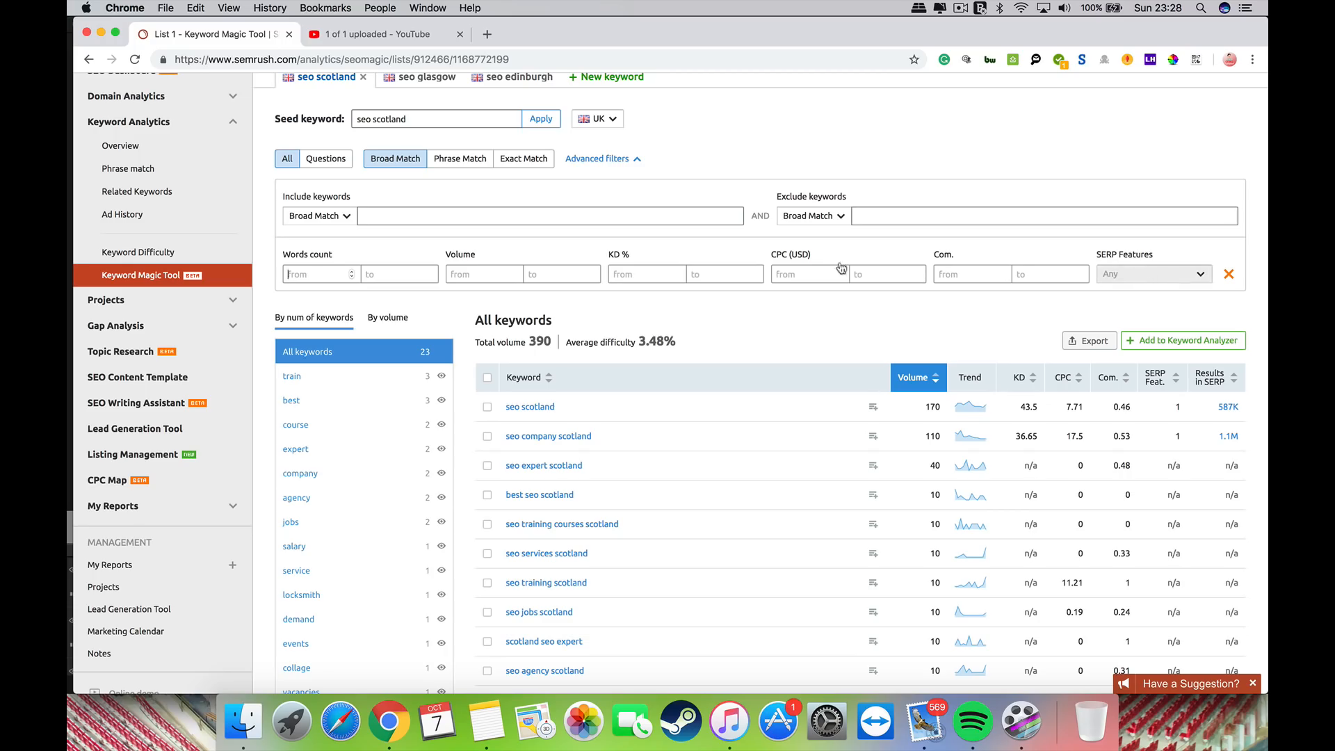
{"action": "left_click", "coordinate": [1140, 274]}
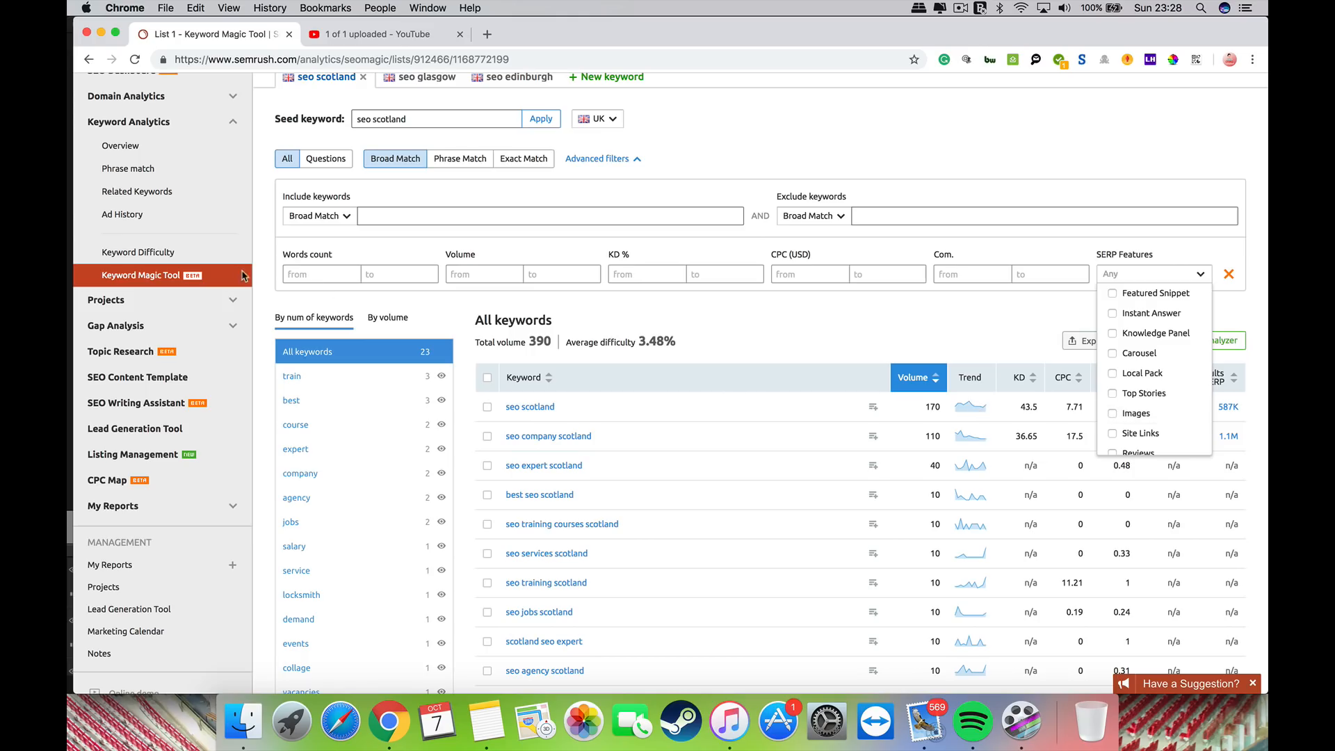
{"action": "left_click", "coordinate": [321, 275]}
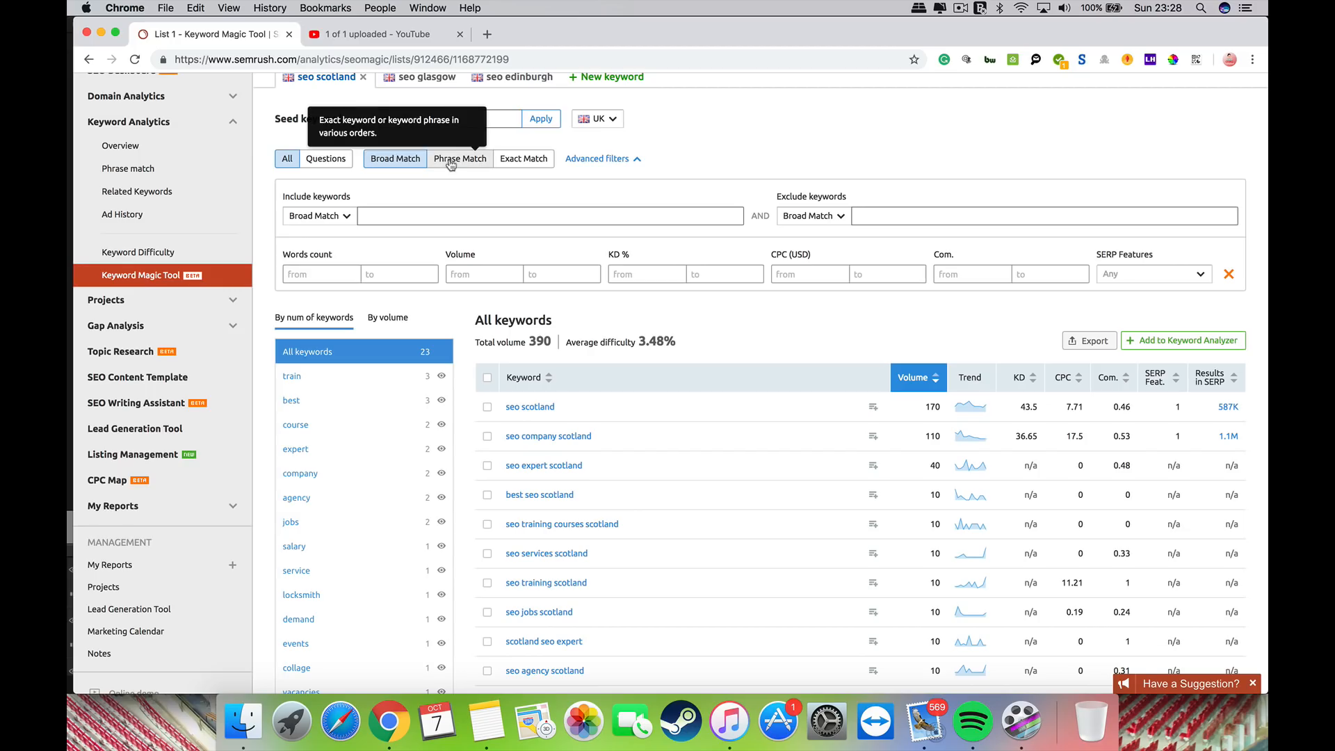
Step: Compare the Phrase Match and Exact Match results for seo scotland, and return to Broad Match
{"action": "left_click", "coordinate": [451, 162]}
{"action": "left_click", "coordinate": [527, 160]}
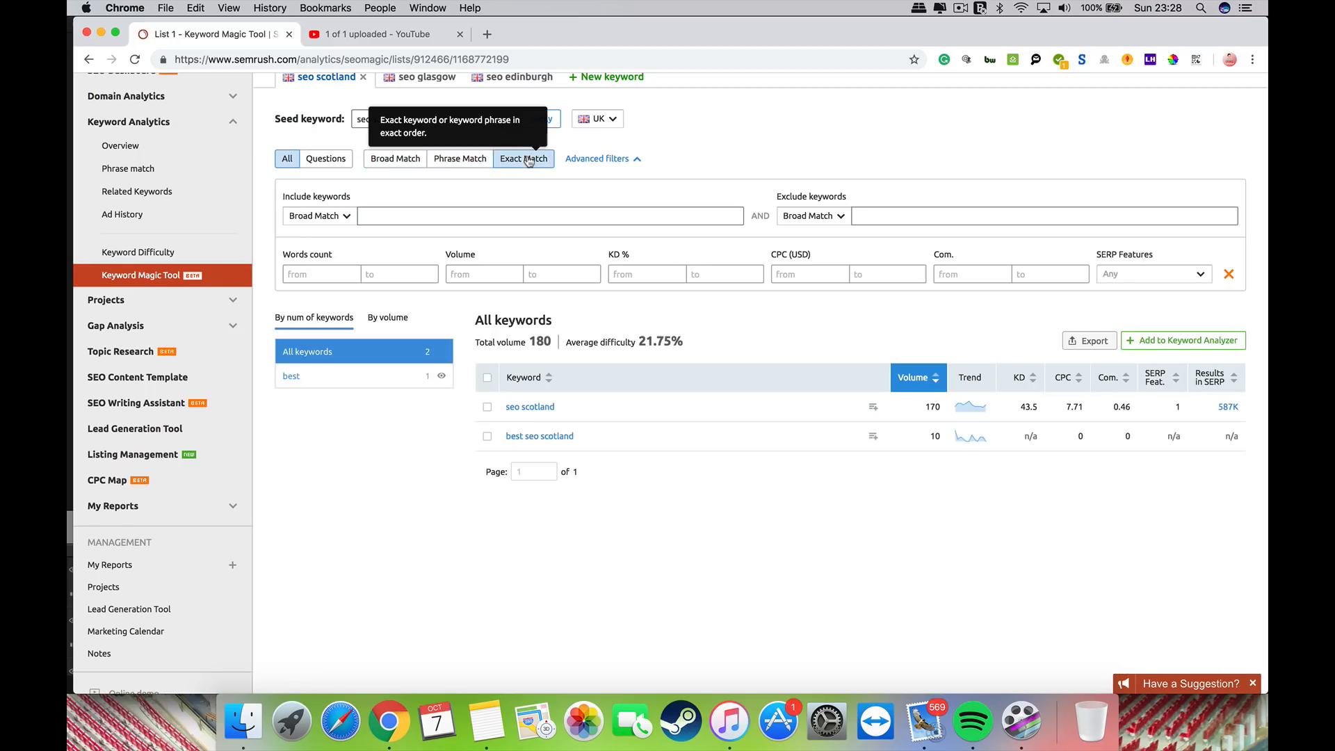
{"action": "left_click", "coordinate": [391, 164]}
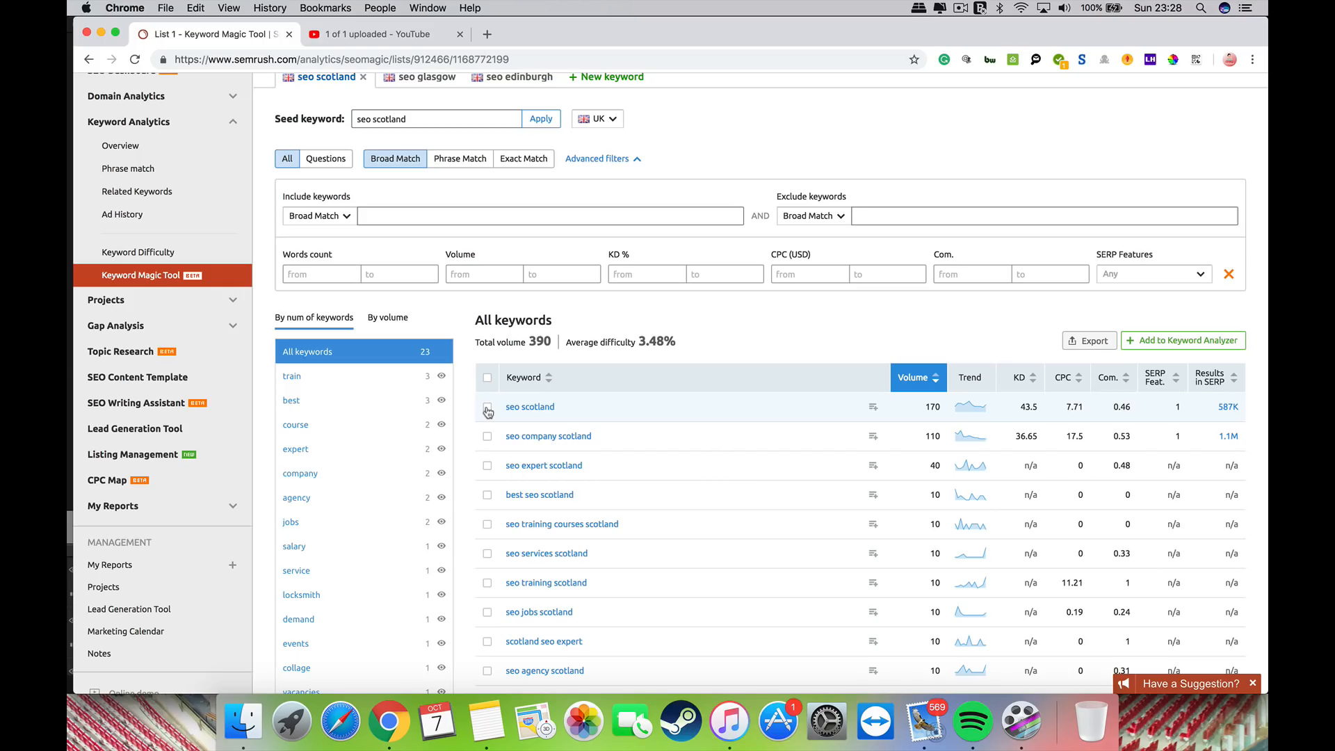
Step: Select the keywords seo scotland and seo company scotland in the results table
{"action": "left_click", "coordinate": [487, 407]}
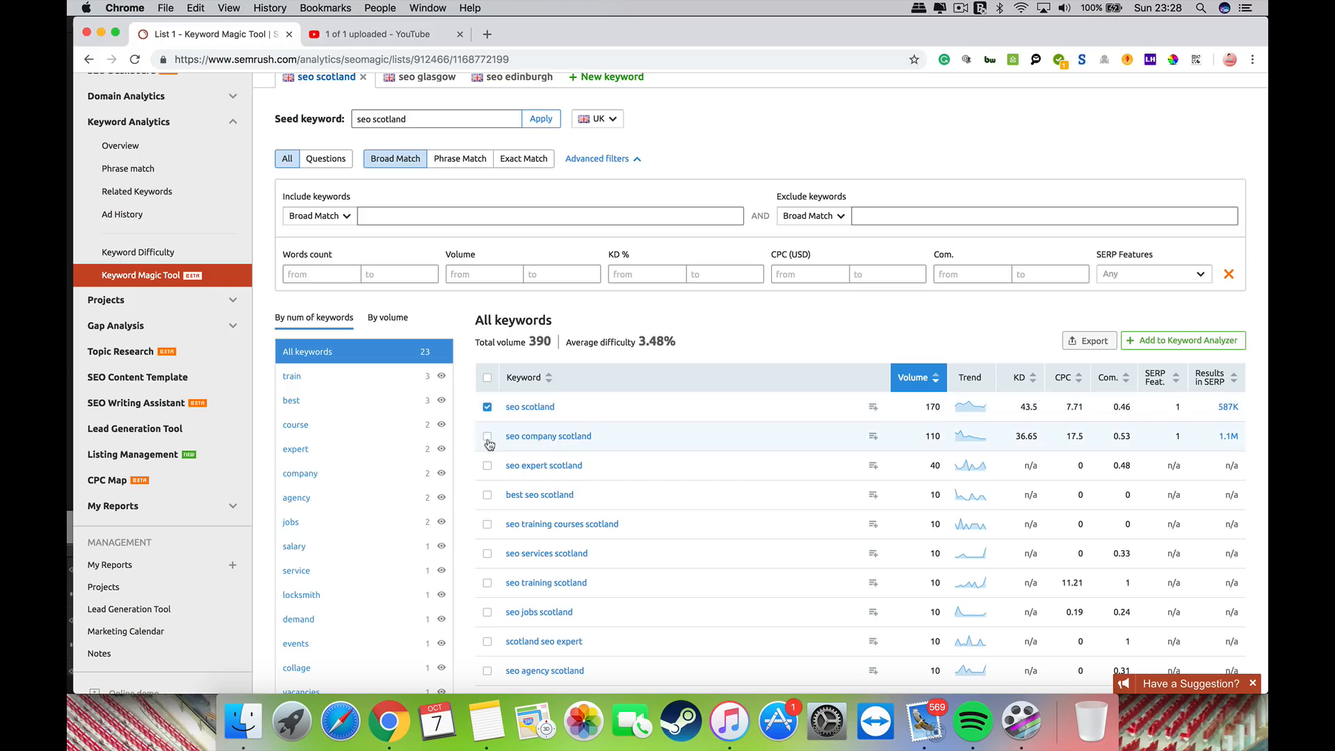
{"action": "left_click", "coordinate": [488, 437]}
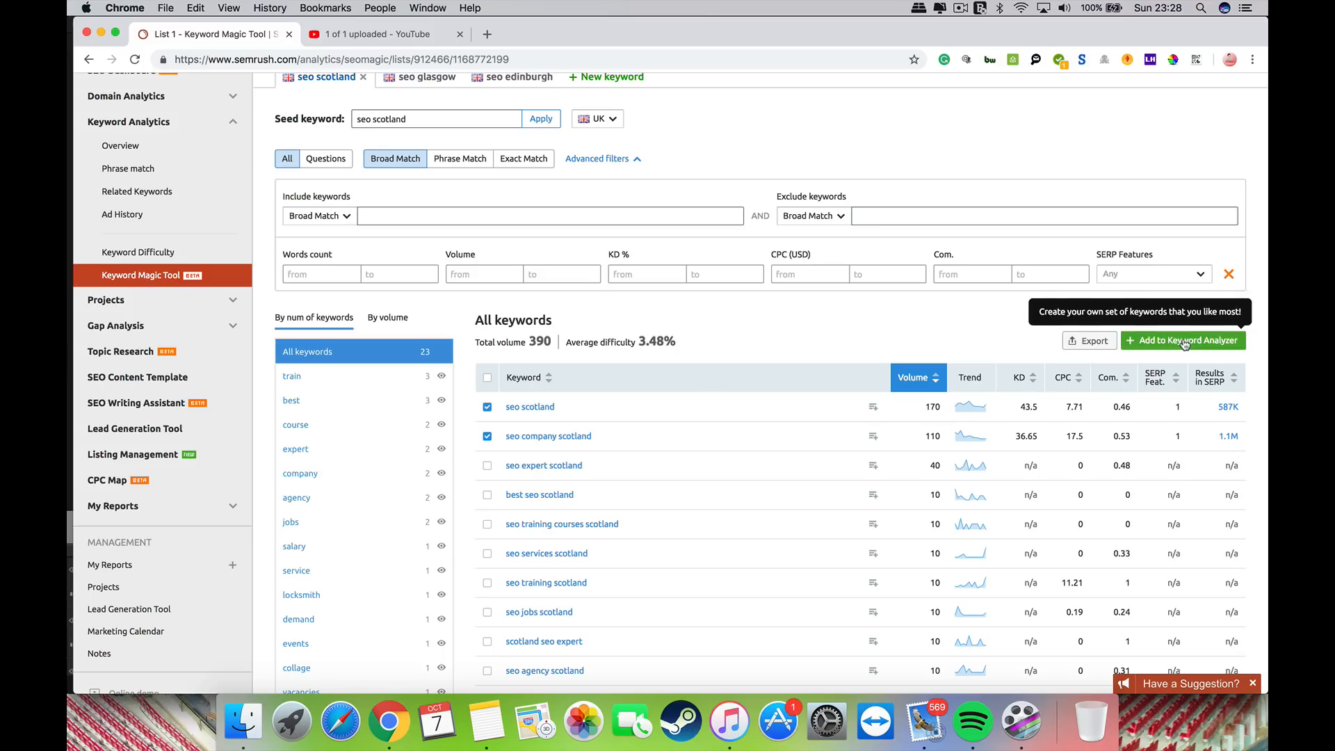
Step: Switch to the seo glasgow keyword set and check the cached Google results page for the keyword seo glasgow
{"action": "scroll", "coordinate": [1185, 344], "scroll_direction": "up", "scroll_amount": 2}
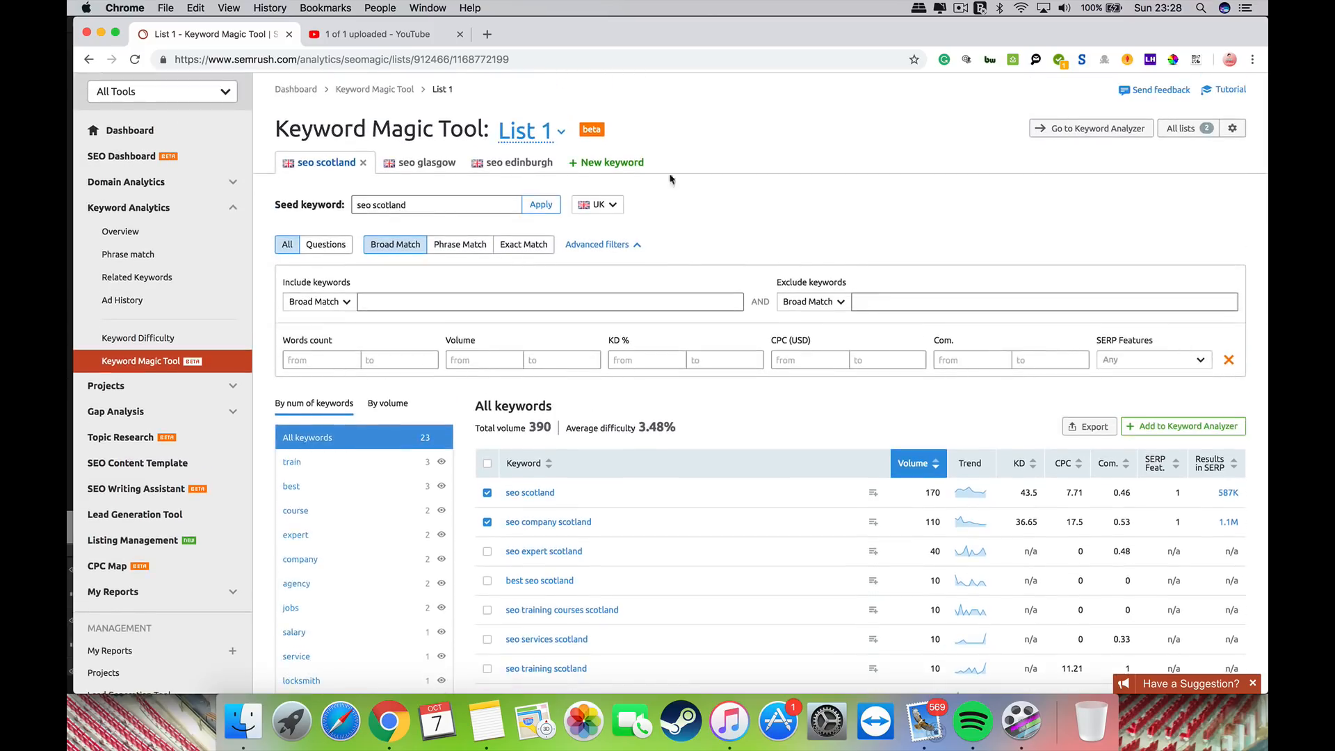
{"action": "left_click", "coordinate": [435, 165]}
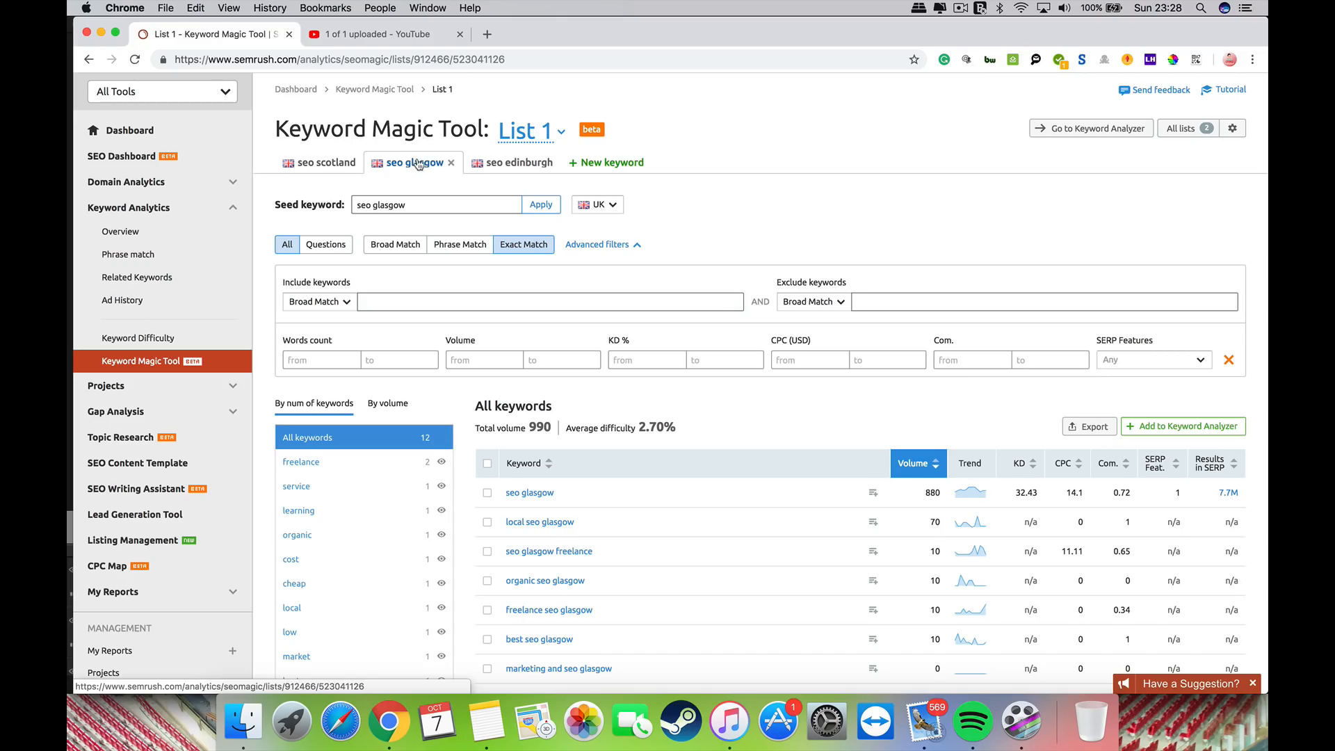
{"action": "left_click", "coordinate": [507, 163]}
{"action": "left_click", "coordinate": [437, 171]}
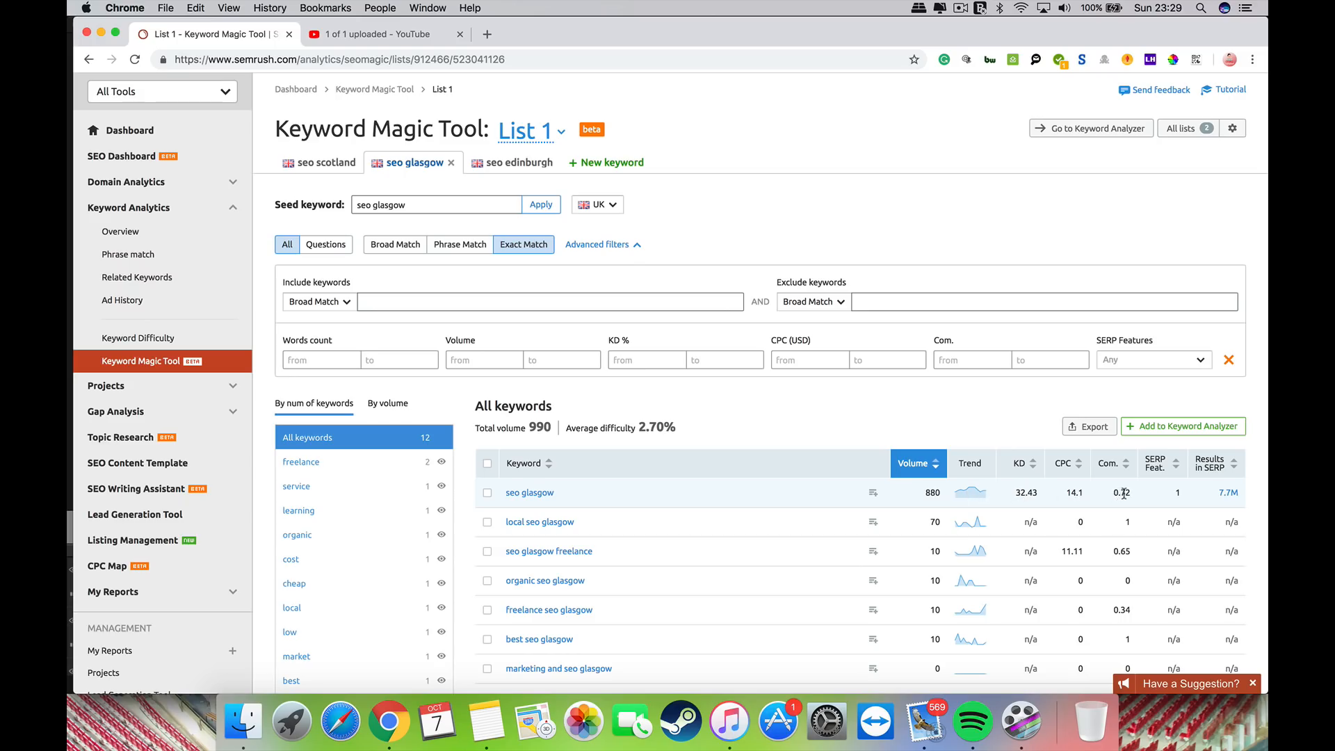
{"action": "left_click", "coordinate": [1226, 494]}
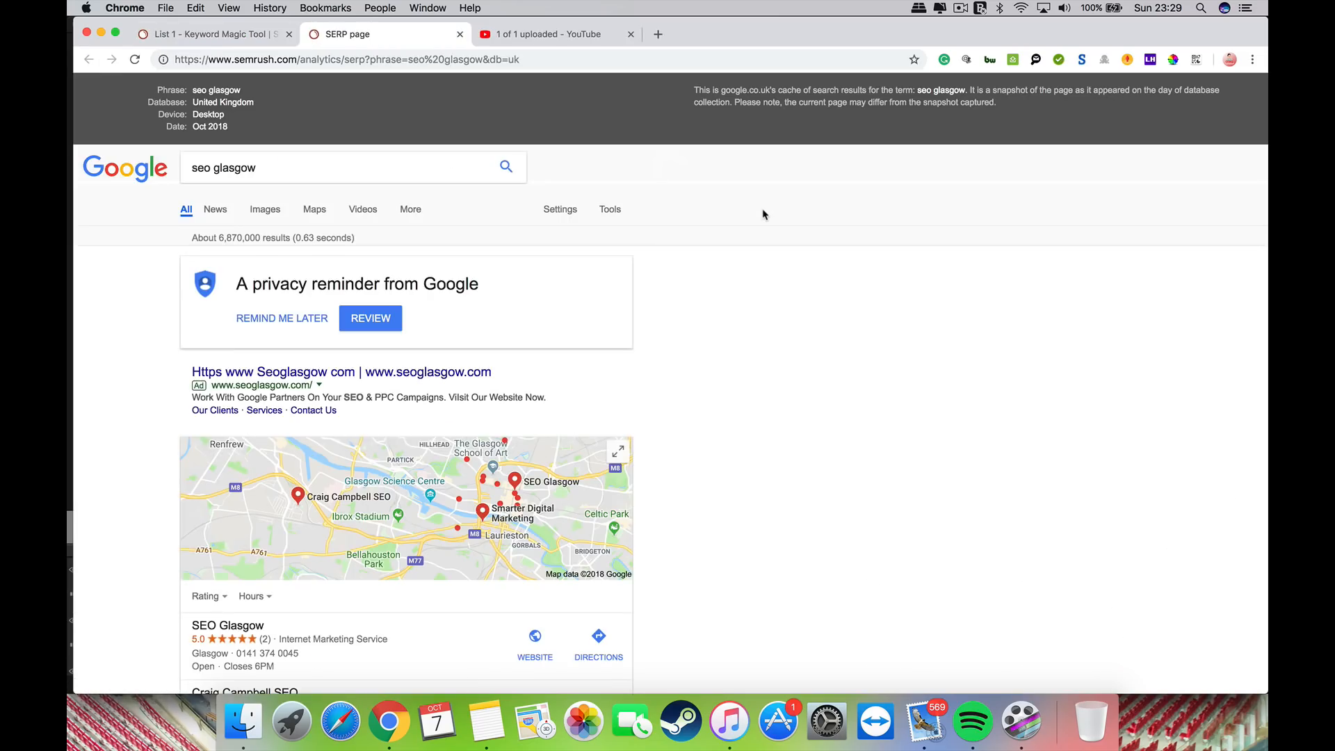
{"action": "left_click", "coordinate": [459, 34]}
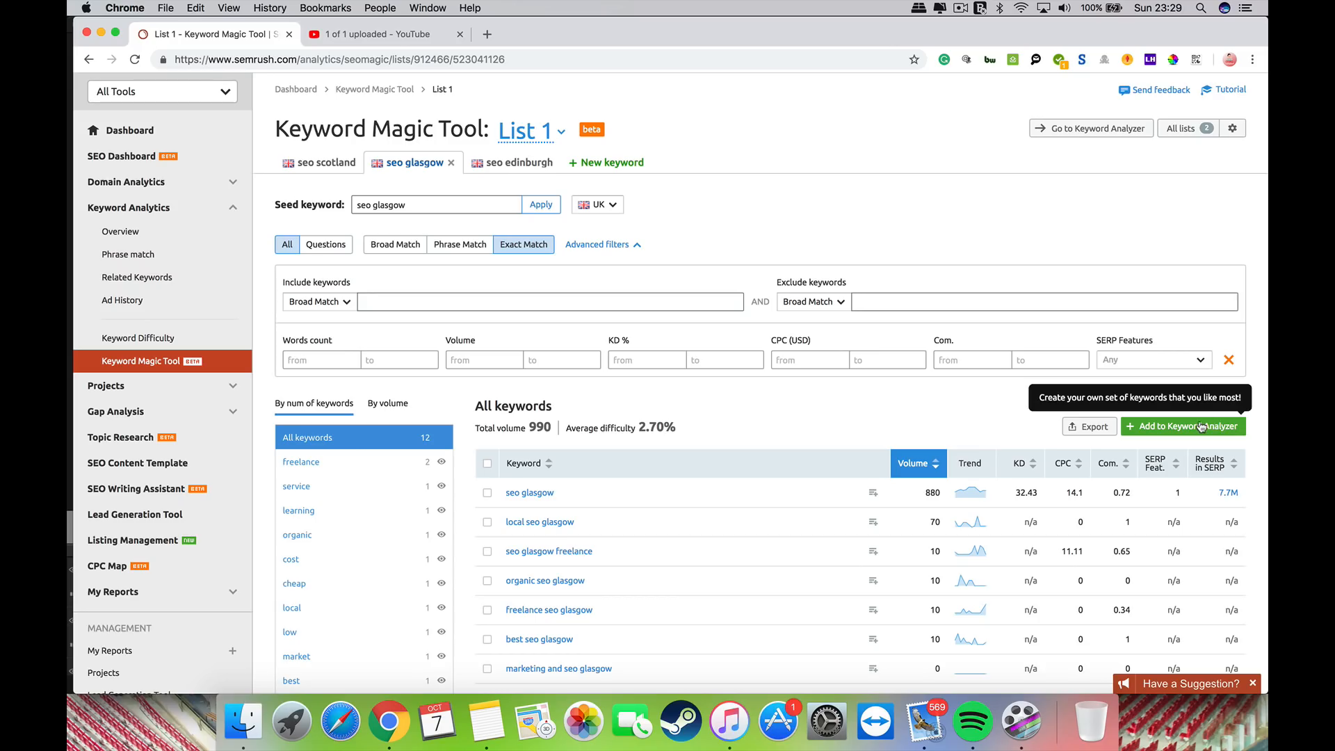
Step: Select seo glasgow and local seo glasgow, and add all 12 keywords of the seo glasgow set to the Keyword Analyzer
{"action": "left_click", "coordinate": [487, 493]}
{"action": "left_click", "coordinate": [489, 523]}
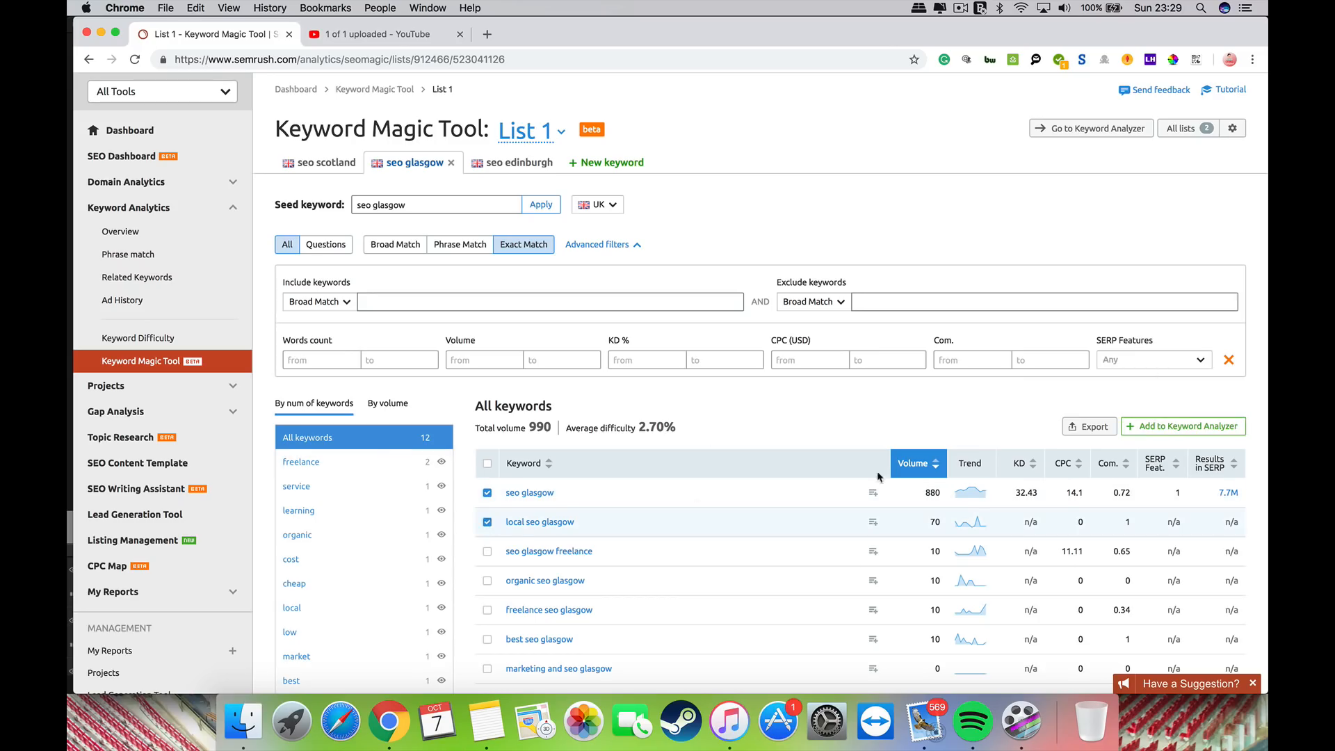
{"action": "left_click", "coordinate": [1163, 432]}
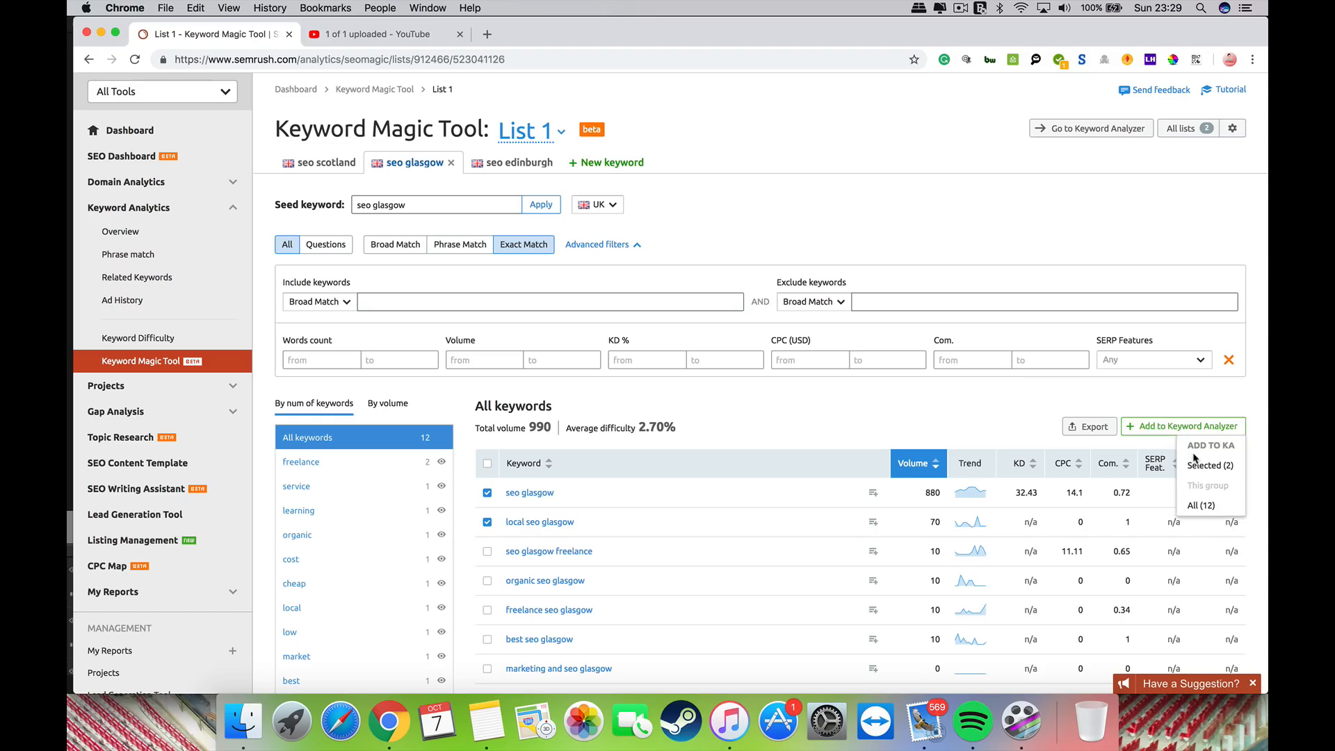
{"action": "left_click", "coordinate": [1212, 509]}
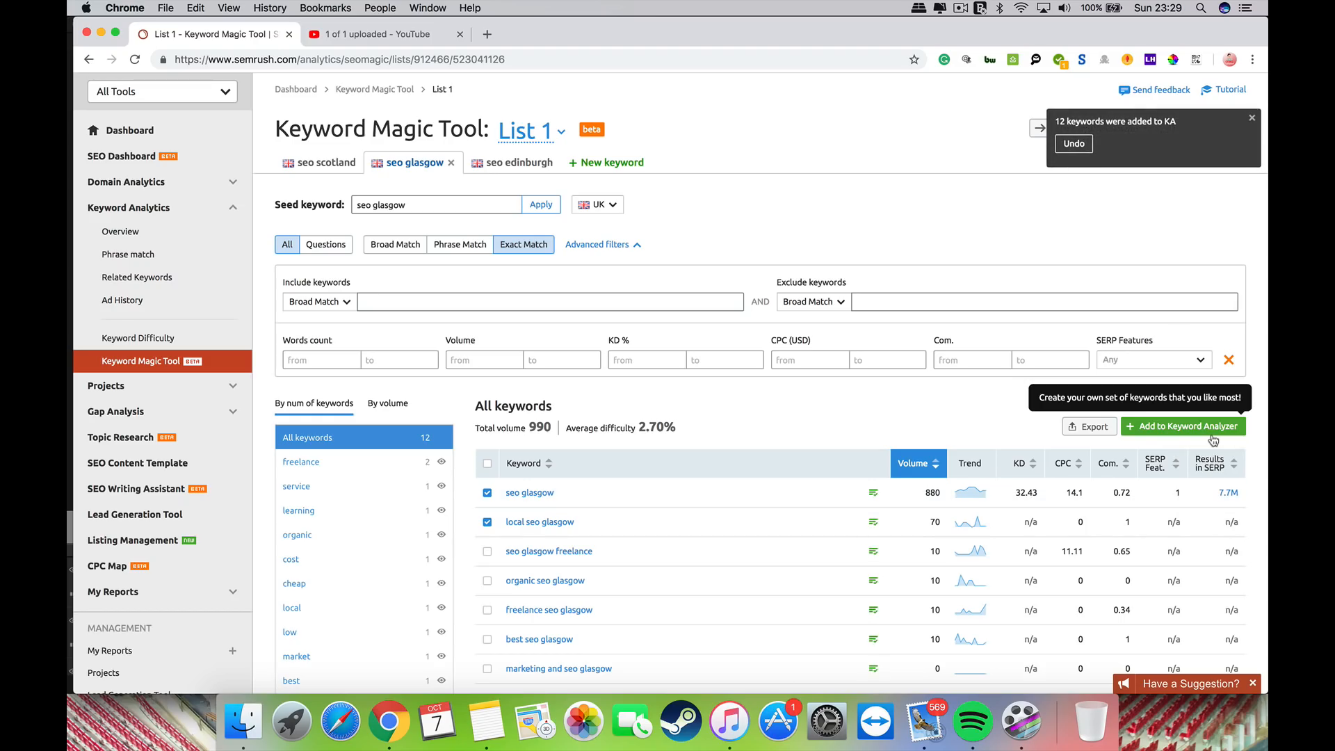
{"action": "left_click", "coordinate": [1251, 120]}
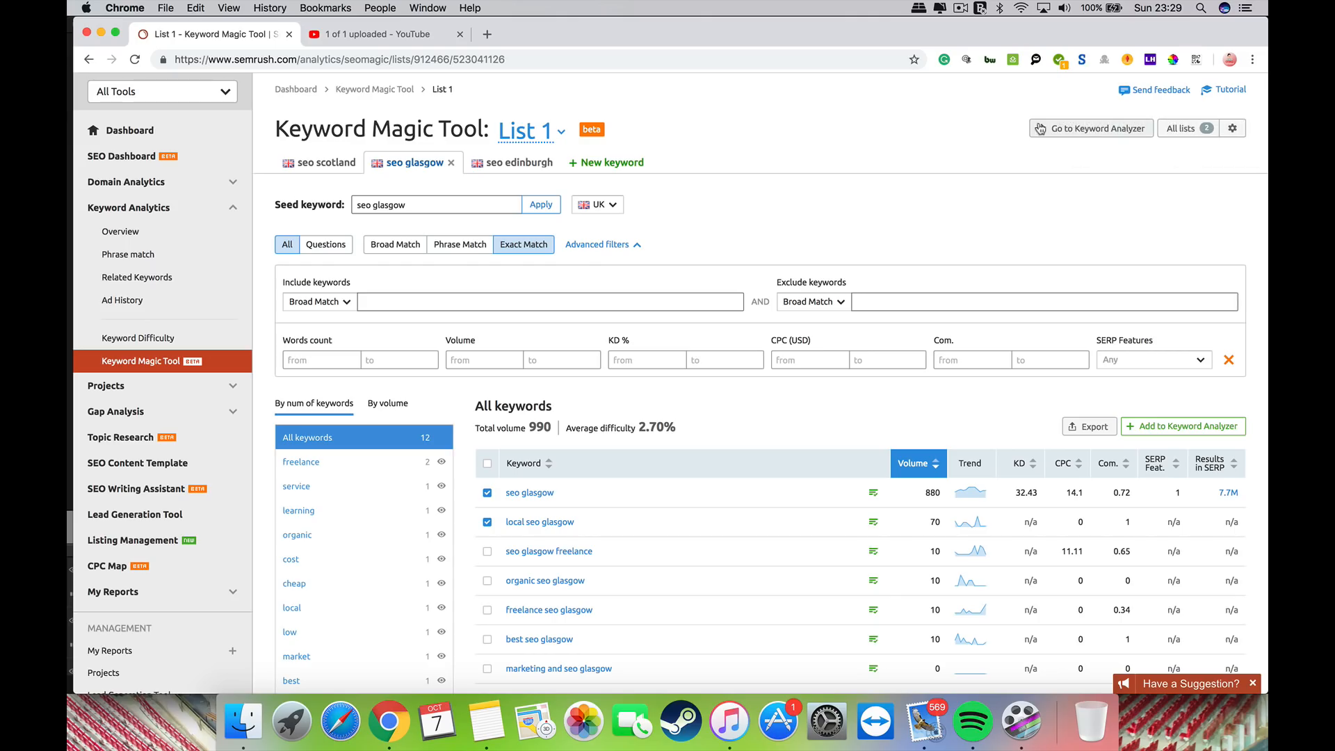
Step: Update the metrics of all keywords in List 1 in the Keyword Analyzer
{"action": "left_click", "coordinate": [1078, 133]}
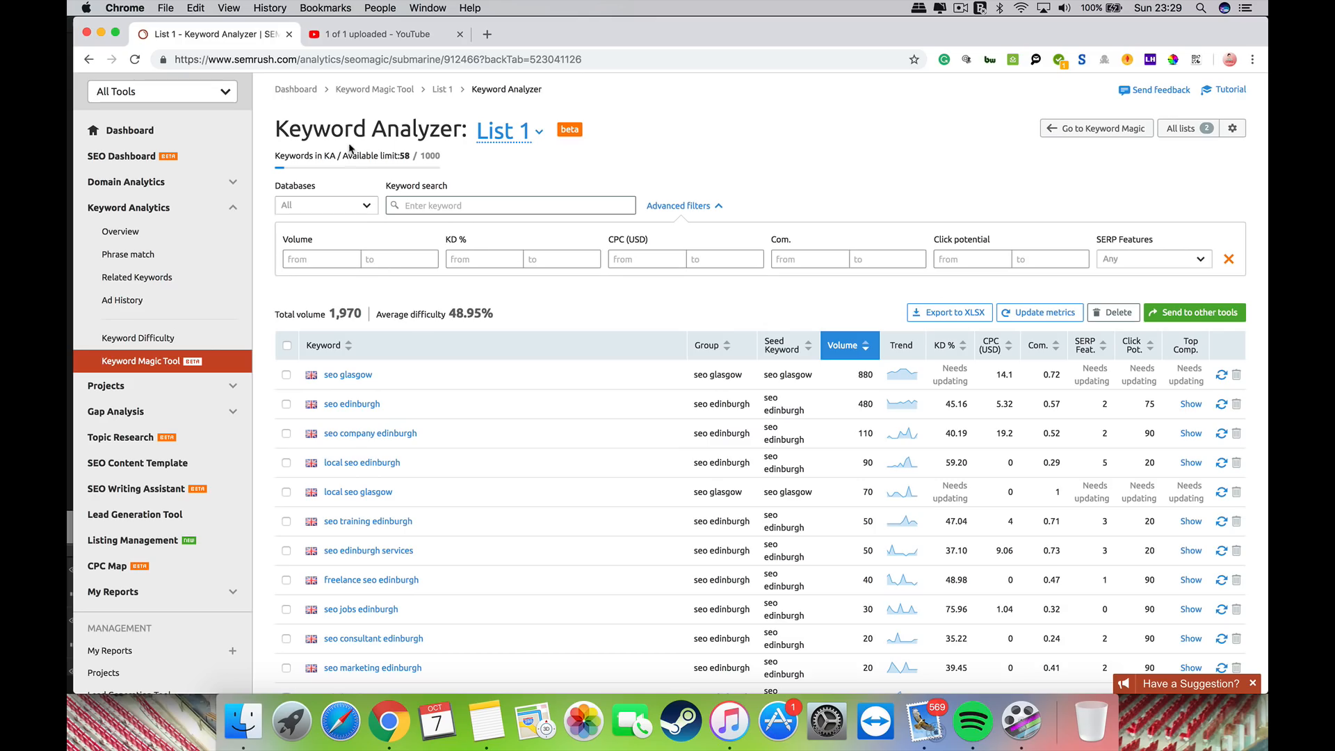
{"action": "mouse_move", "coordinate": [322, 155]}
{"action": "mouse_move", "coordinate": [342, 317]}
{"action": "mouse_move", "coordinate": [486, 311]}
{"action": "left_click", "coordinate": [1044, 316]}
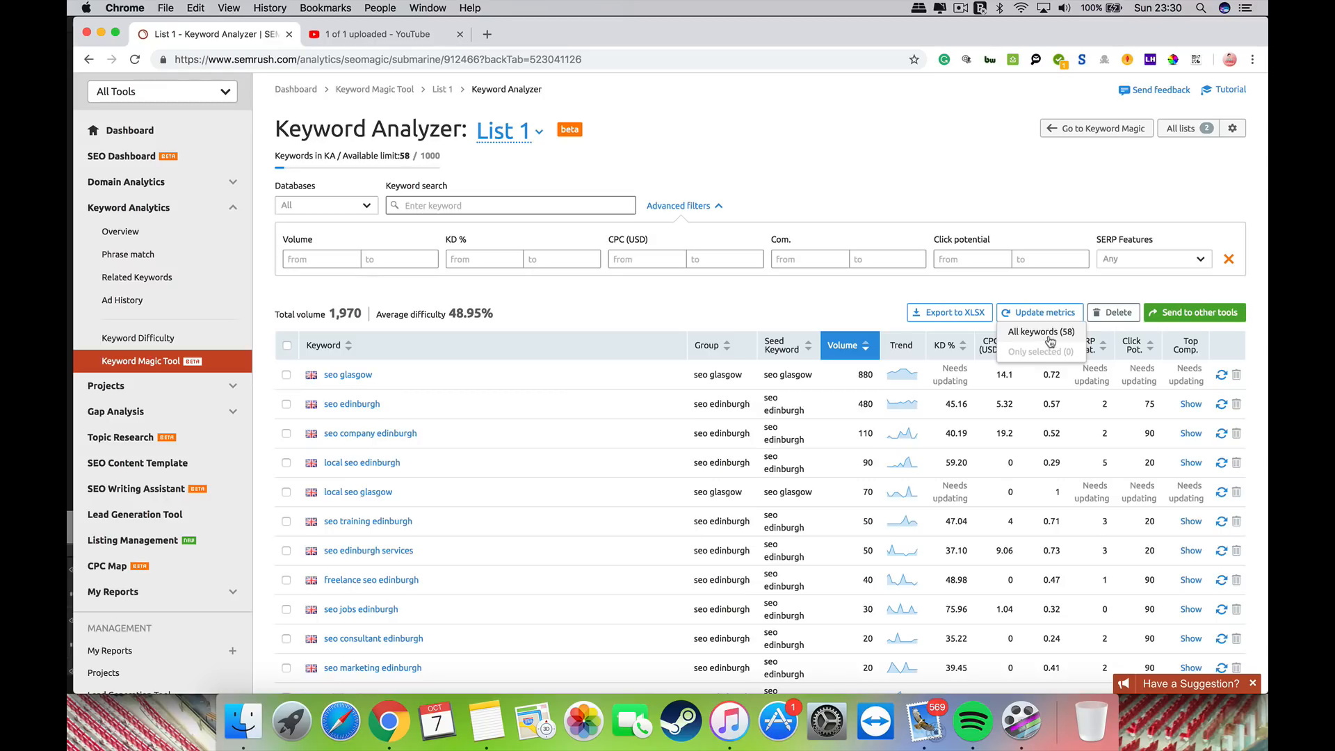
{"action": "left_click", "coordinate": [1048, 332]}
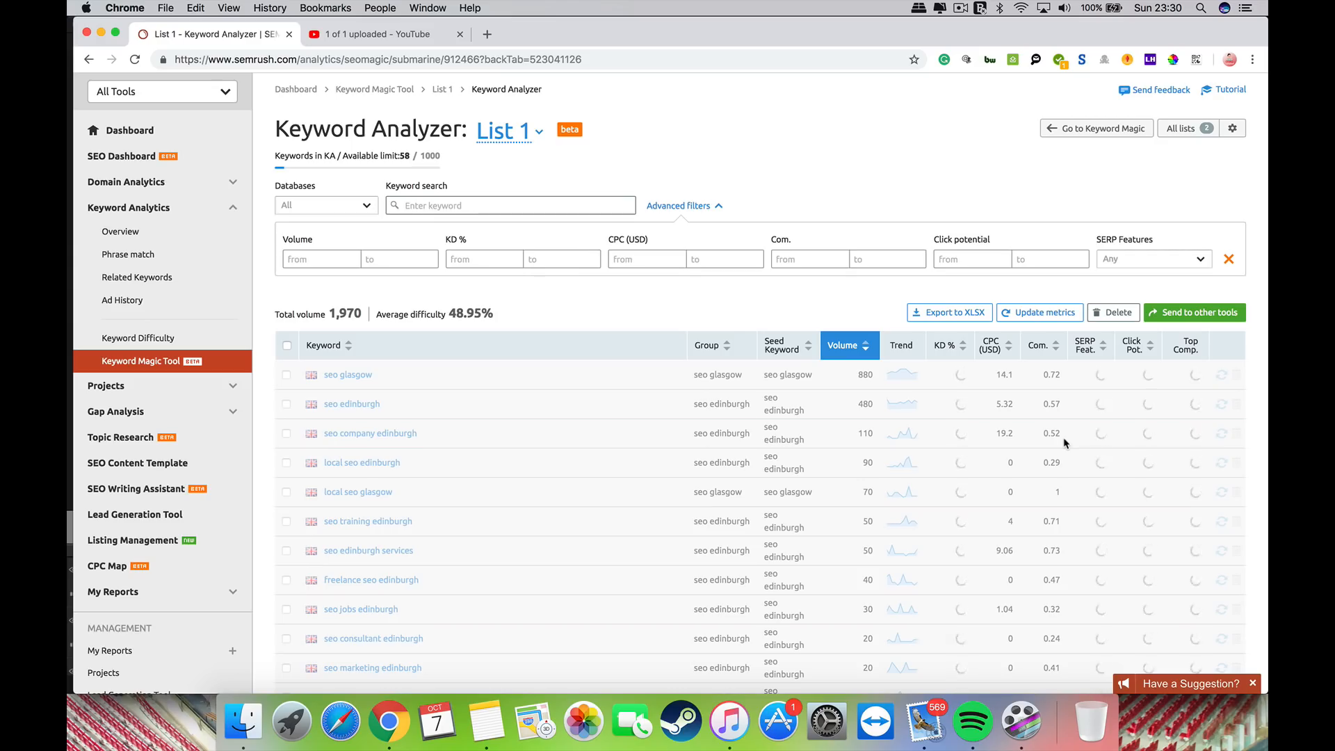
Step: Check what the metric columns mean and show the top competitors for the keyword seo glasgow
{"action": "mouse_move", "coordinate": [900, 344]}
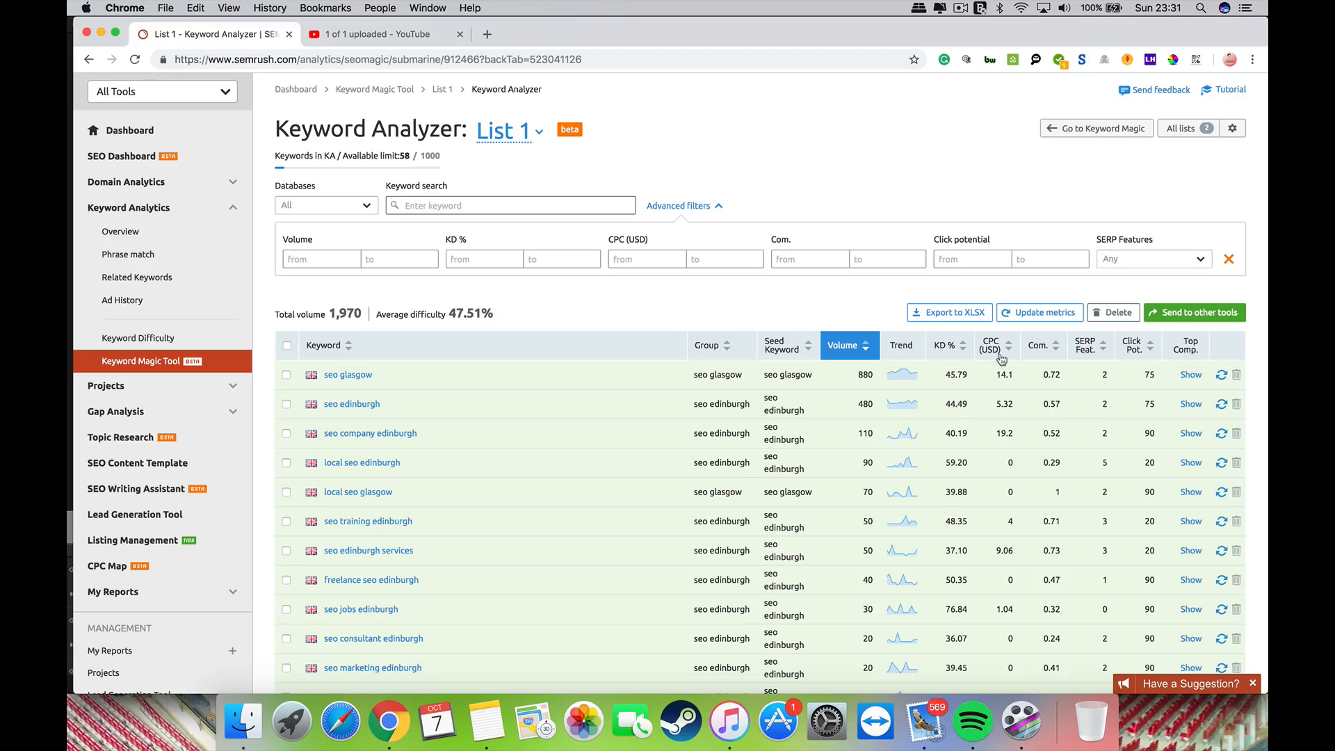
{"action": "mouse_move", "coordinate": [1048, 352]}
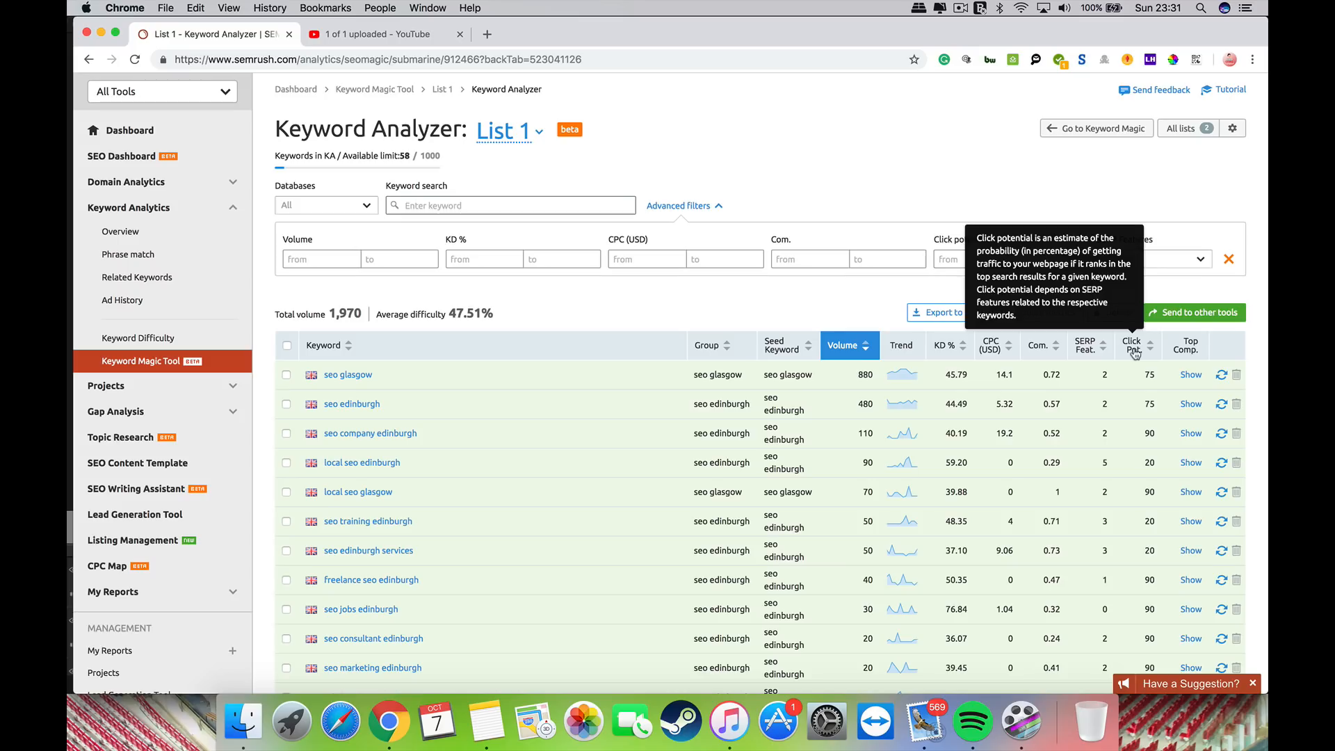
{"action": "left_click", "coordinate": [1191, 376]}
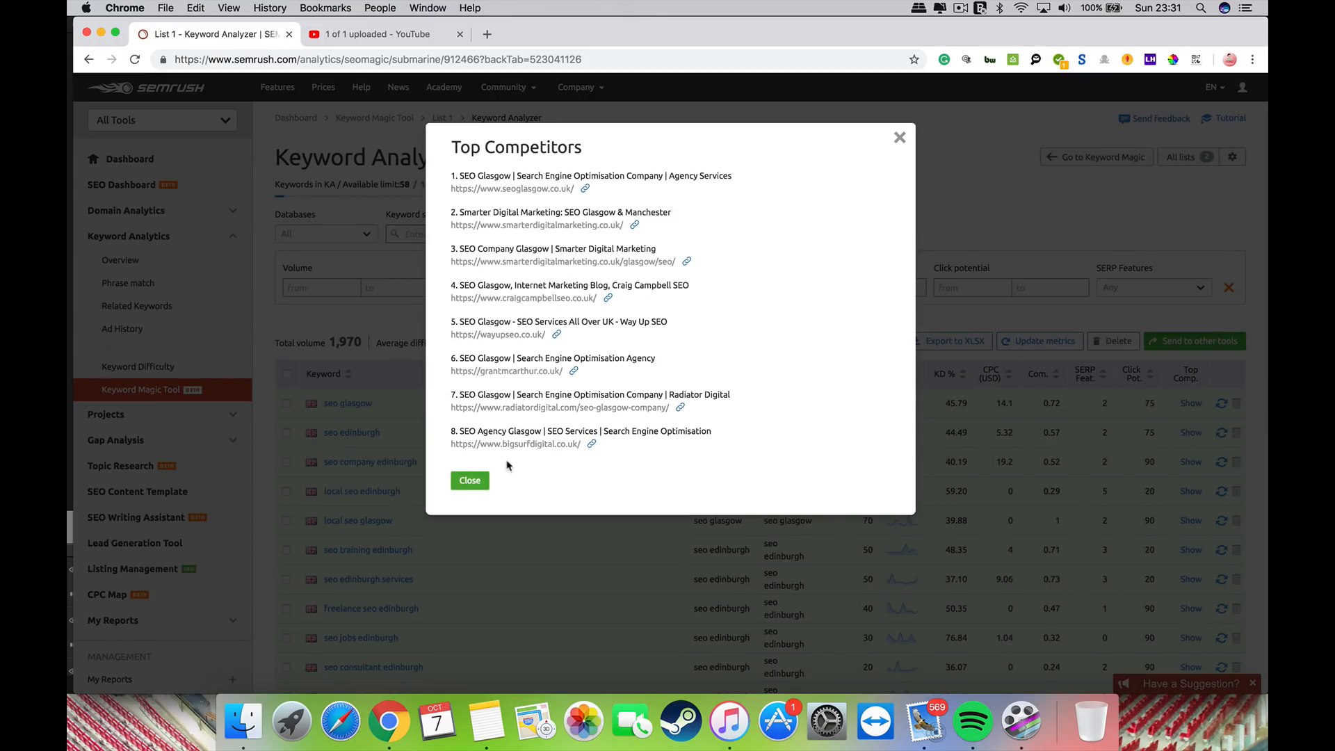
Step: Close the top competitors list and check which SERP features the advanced filters offer for the keyword list
{"action": "left_click", "coordinate": [475, 481]}
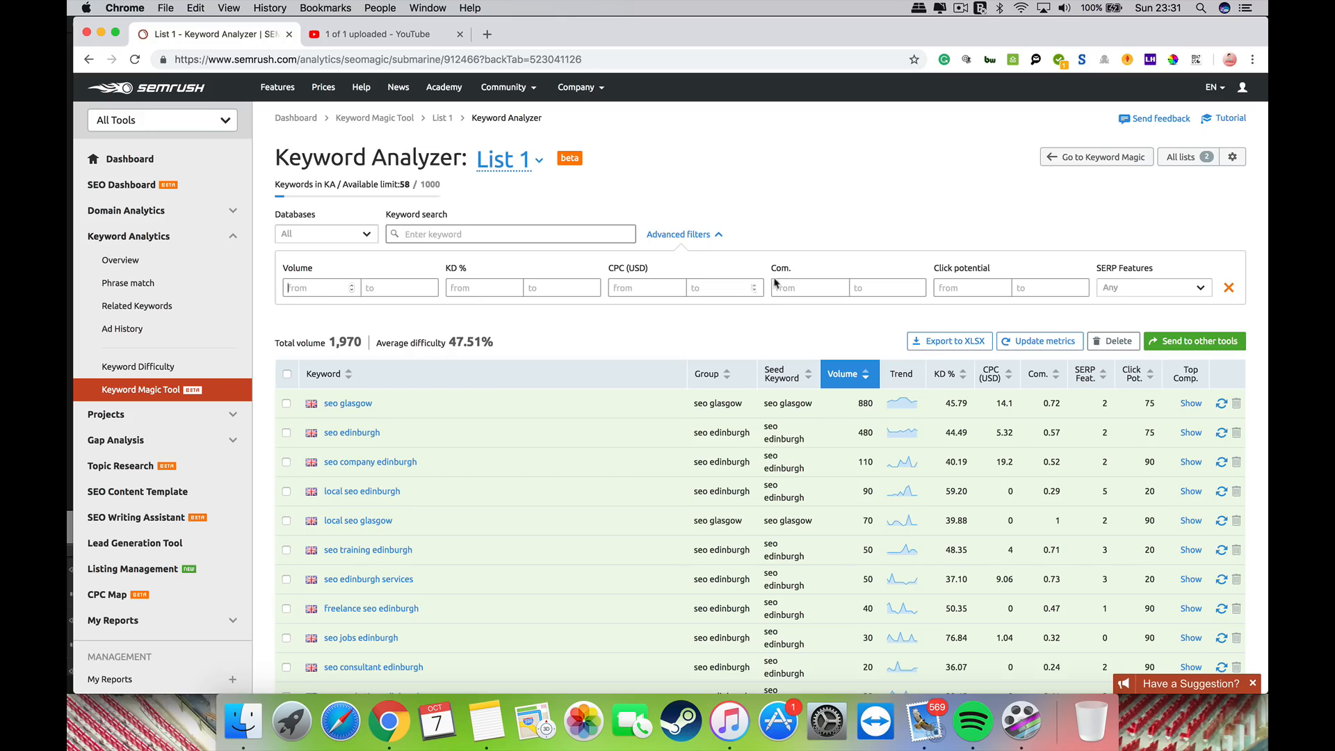
{"action": "left_click", "coordinate": [1186, 293]}
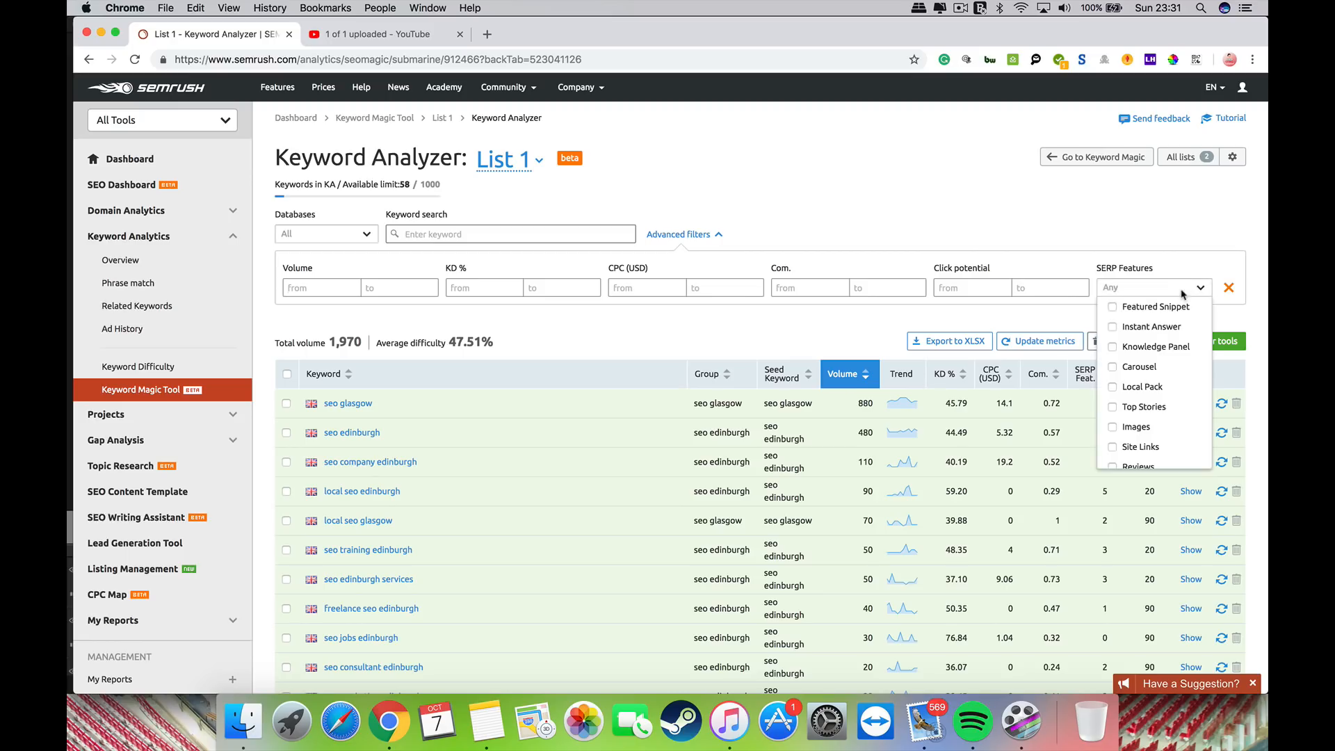
{"action": "left_click", "coordinate": [803, 300]}
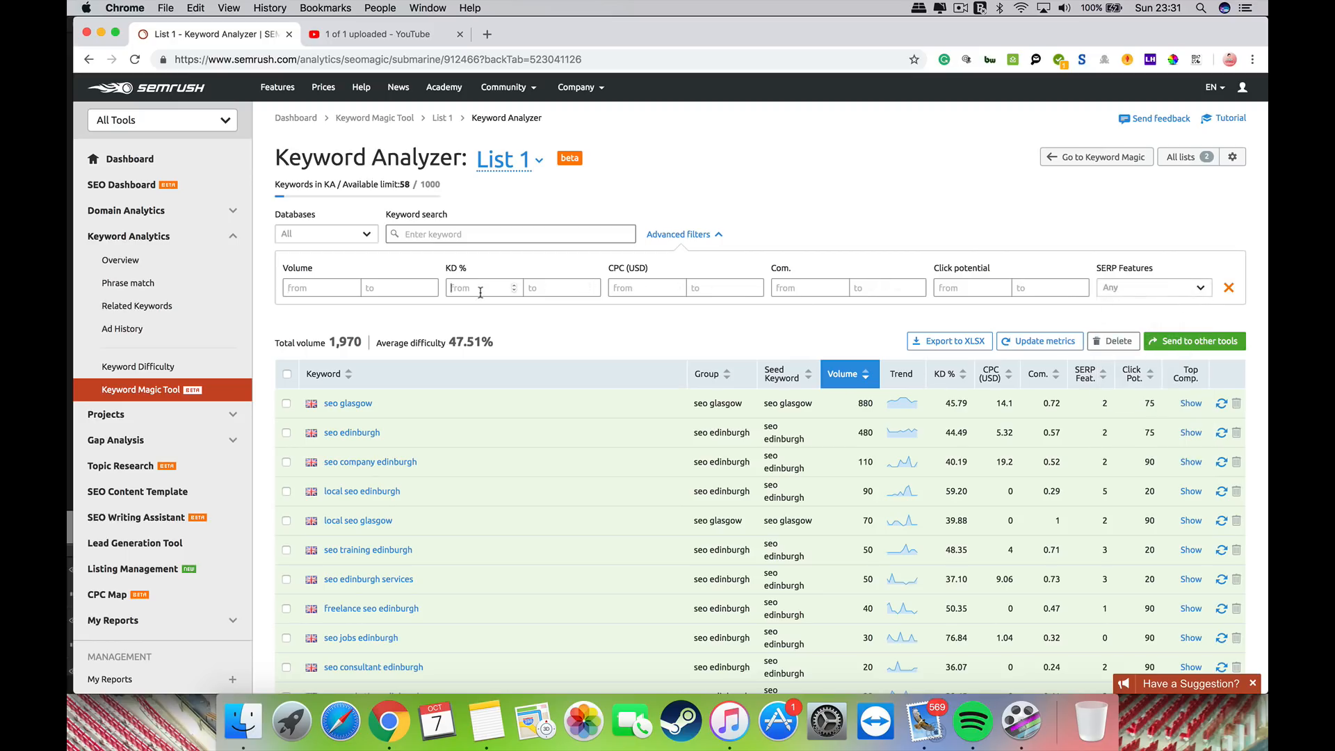
Step: Set the minimum KD % to 5 in the advanced filters of the Keyword Analyzer
{"action": "left_click", "coordinate": [514, 286]}
{"action": "left_click", "coordinate": [514, 286]}
{"action": "left_click", "coordinate": [514, 286]}
{"action": "mouse_move", "coordinate": [785, 178]}
{"action": "left_mouse_down"}
{"action": "mouse_move", "coordinate": [779, 391]}
{"action": "mouse_move", "coordinate": [779, 186]}
{"action": "left_mouse_up"}
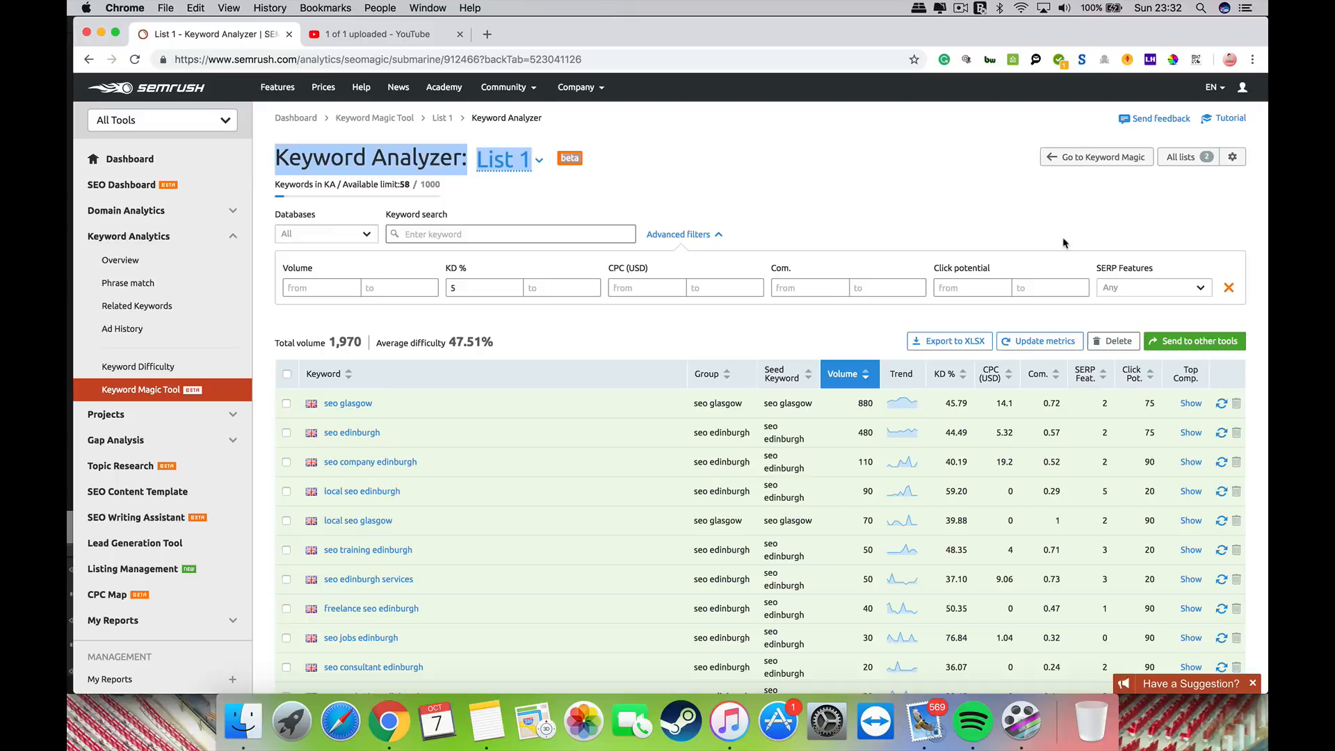
{"action": "left_click_drag", "start_coordinate": [918, 207], "coordinate": [861, 20]}
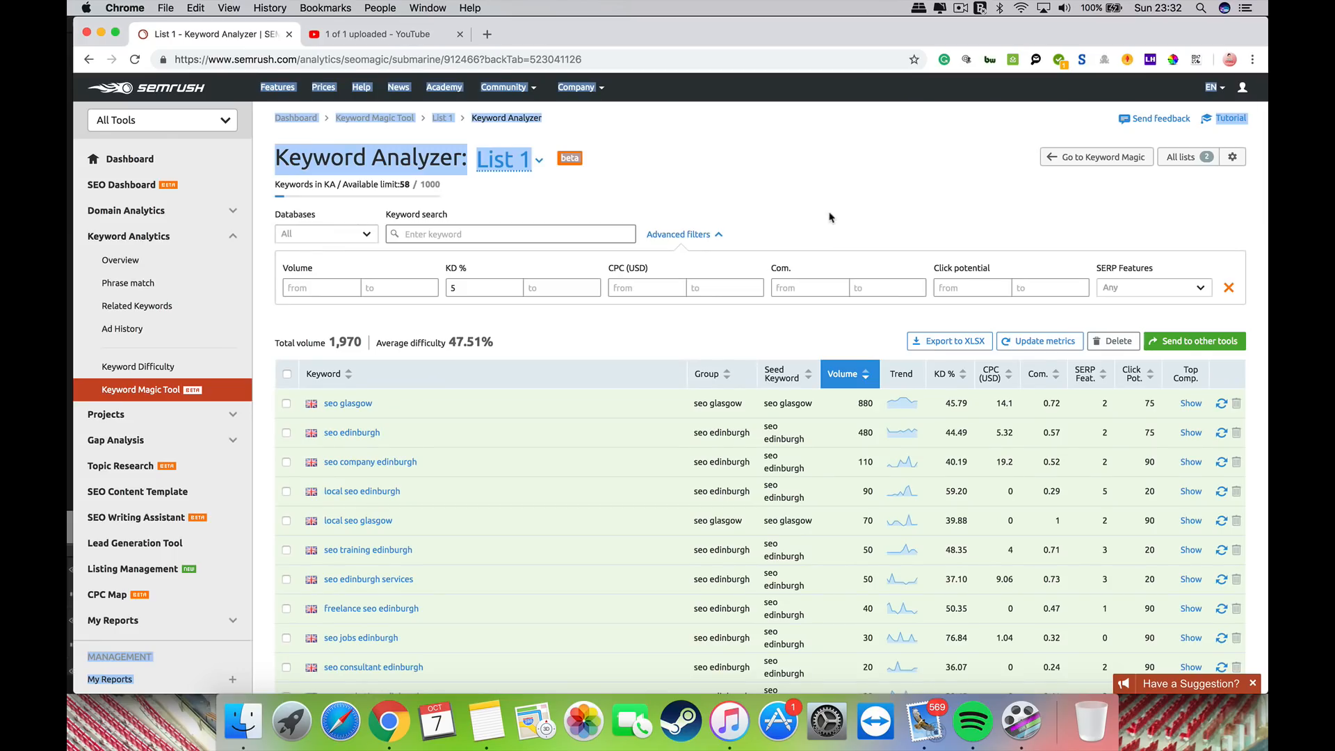
{"action": "left_click", "coordinate": [845, 201]}
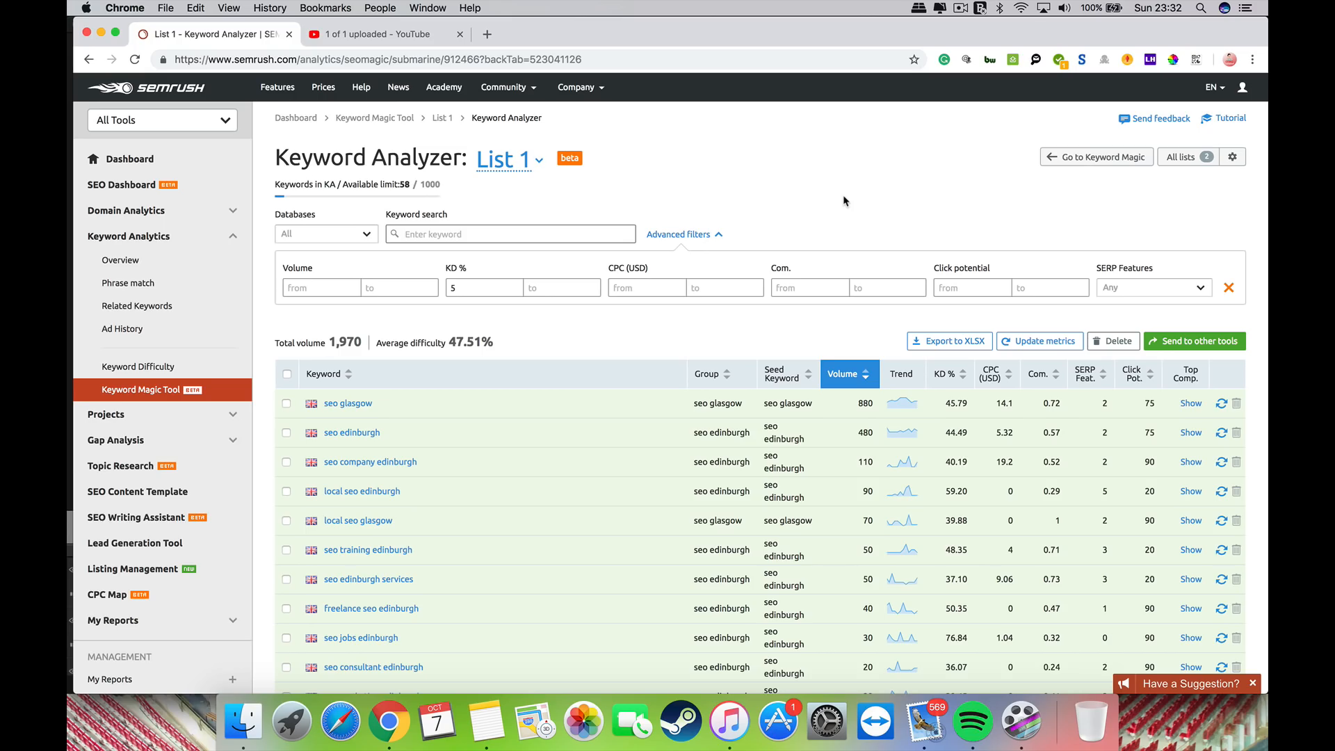
Step: Open the feedback form for sending a suggestion or reporting an issue about the Keyword Analyzer
{"action": "left_click", "coordinate": [1157, 125]}
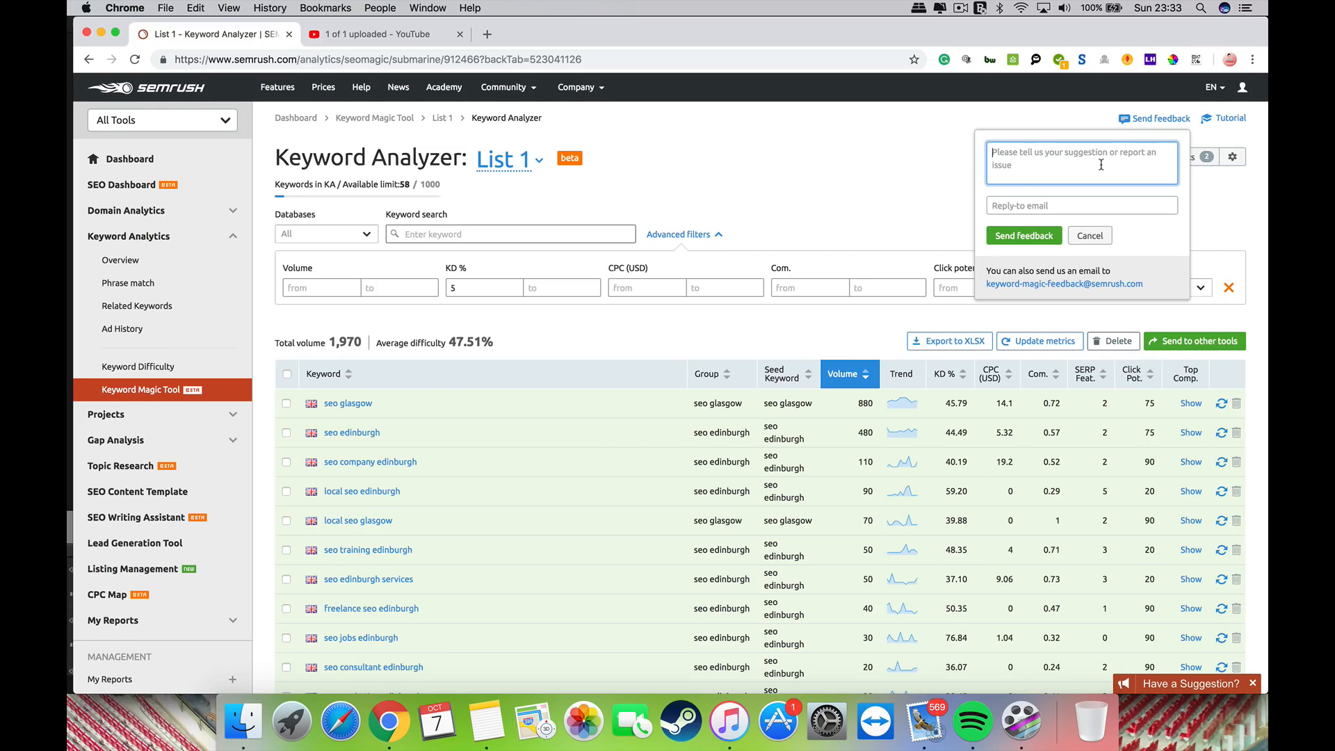
{"action": "left_click", "coordinate": [961, 9]}
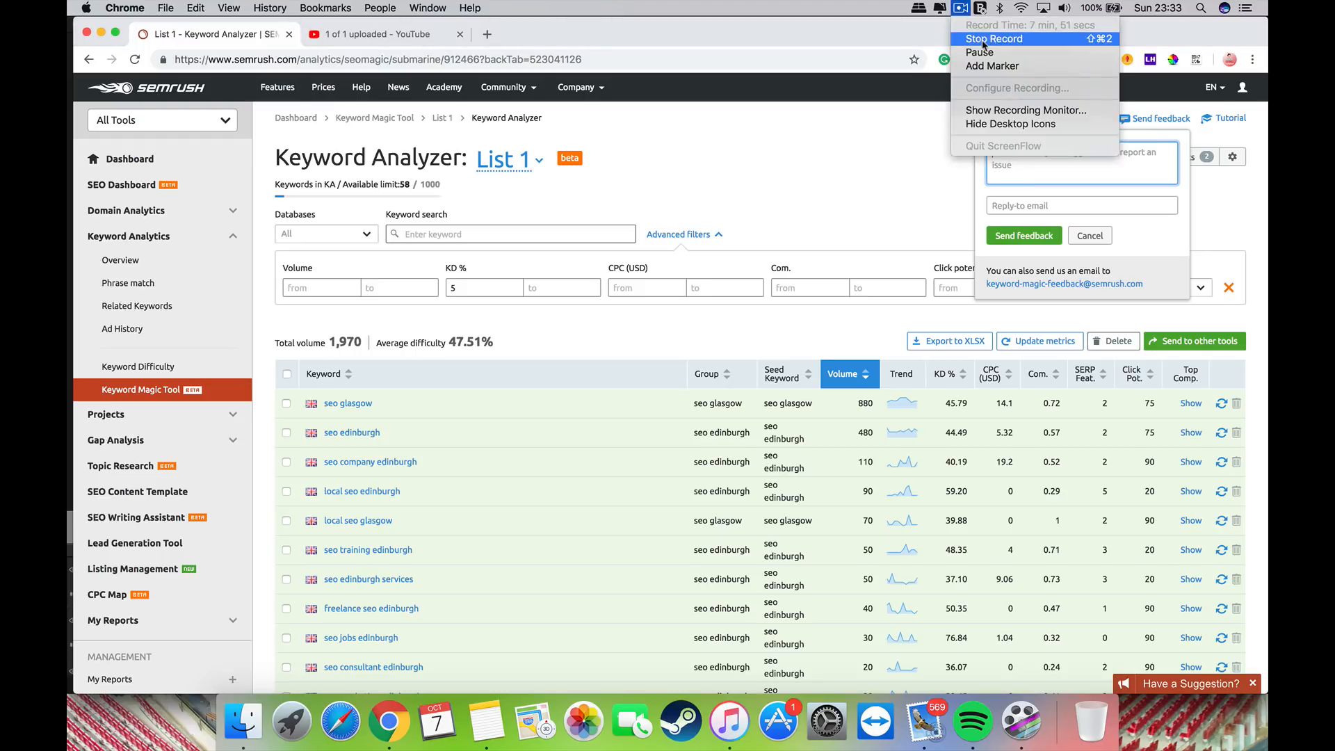